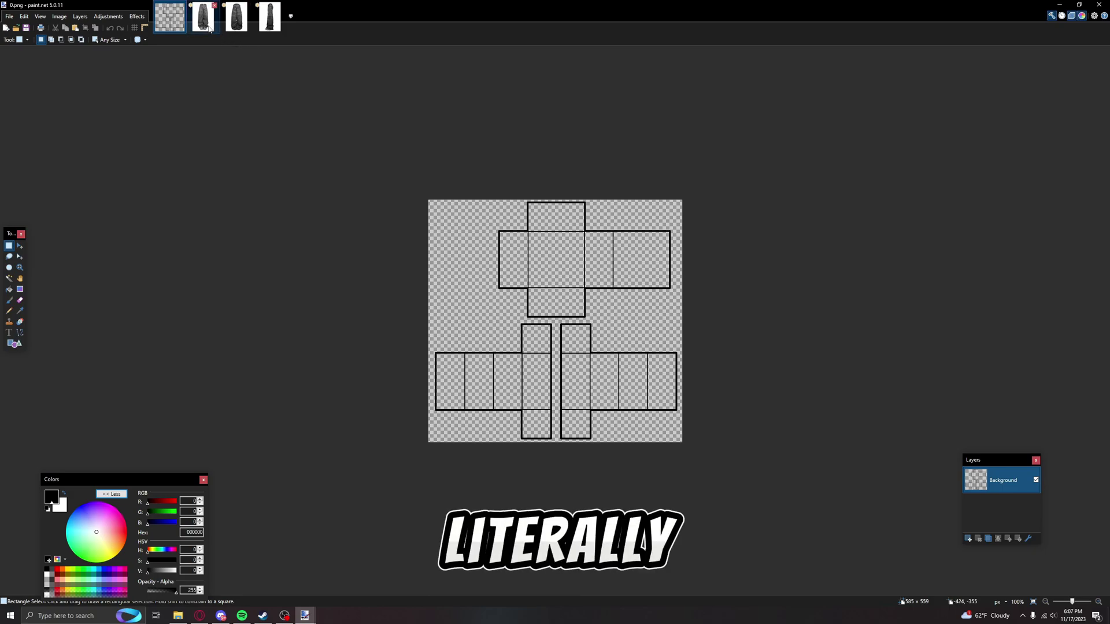
Examine the front-view jeans photo, looking closely at the wrinkles on the lower legs and the whole garment.
{"action": "left_click", "coordinate": [205, 20]}
{"action": "left_click", "coordinate": [269, 205]}
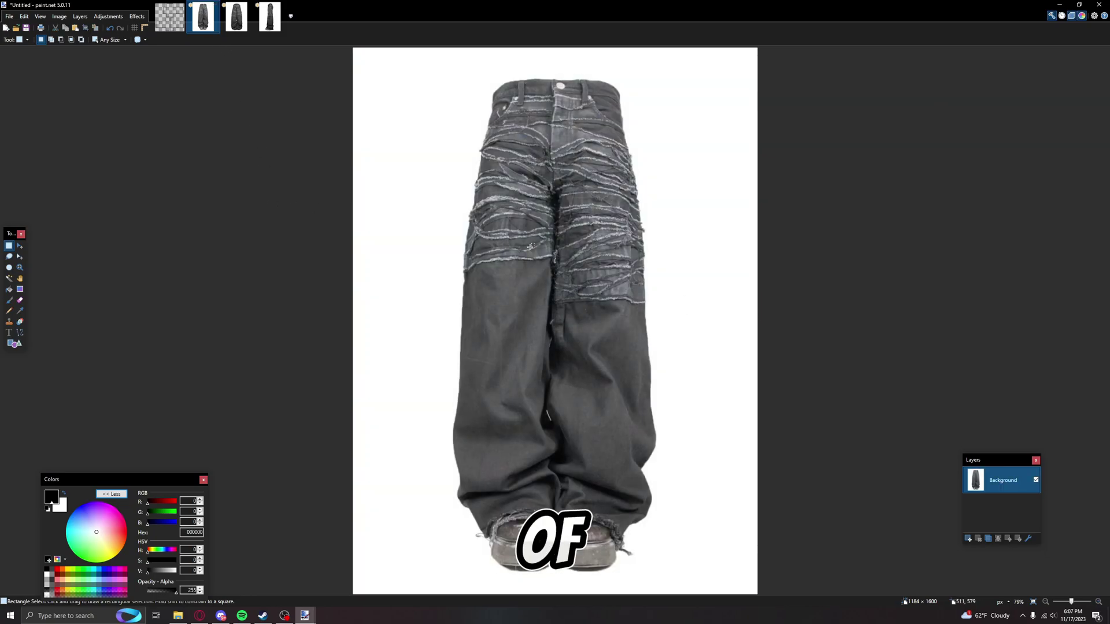
{"action": "scroll", "coordinate": [521, 481], "scroll_direction": "up", "scroll_amount": 5}
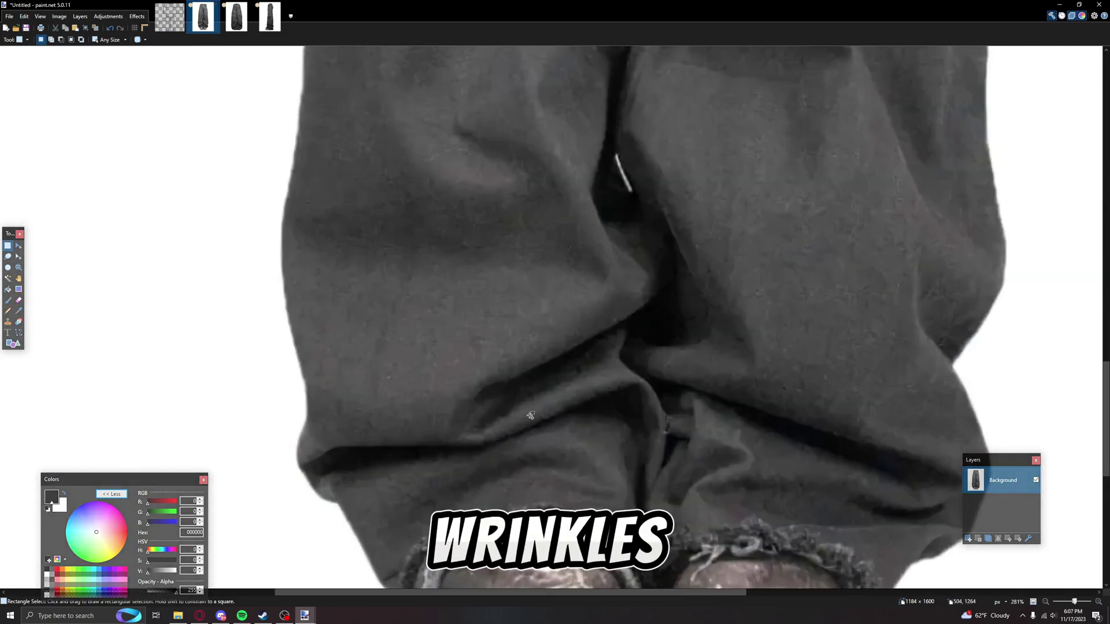
{"action": "scroll", "coordinate": [496, 397], "scroll_direction": "down", "scroll_amount": 6}
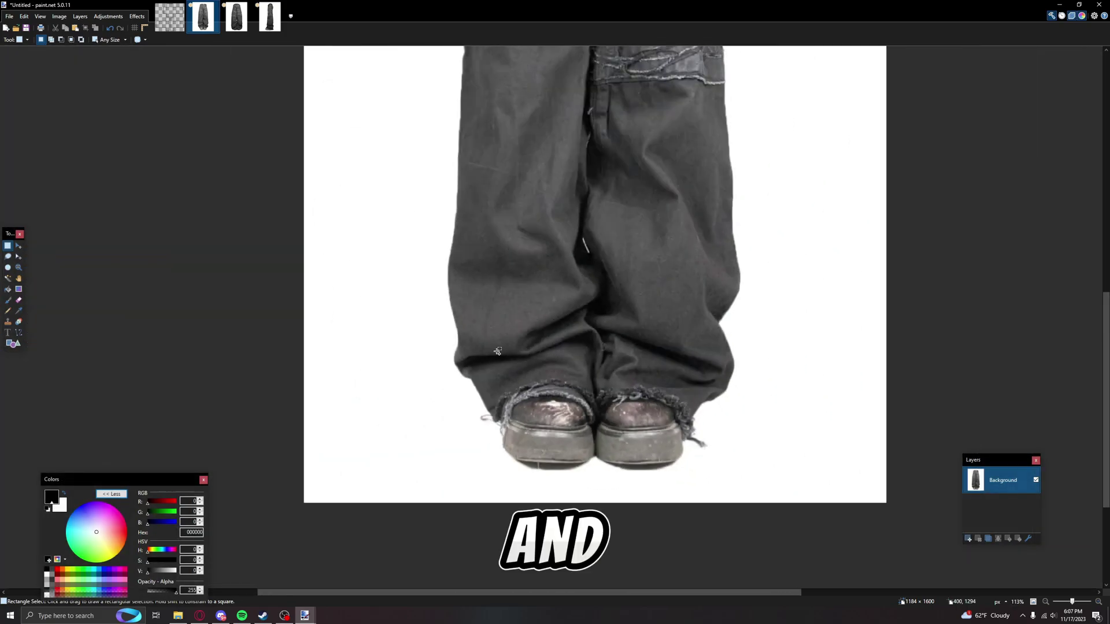
{"action": "scroll", "coordinate": [495, 350], "scroll_direction": "down", "scroll_amount": 2}
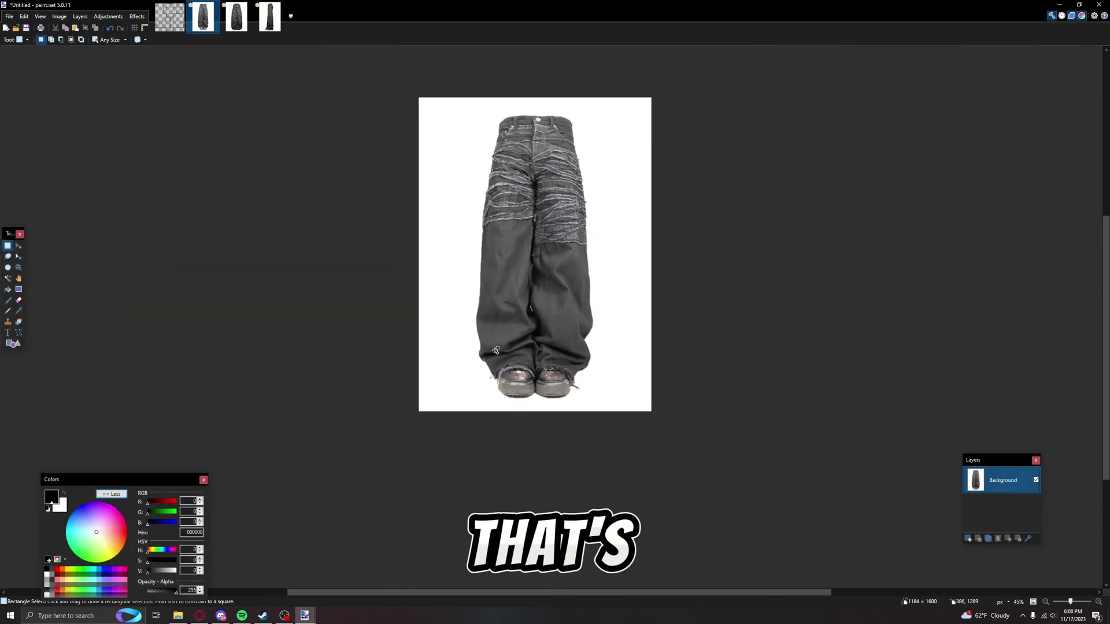
{"action": "scroll", "coordinate": [510, 212], "scroll_direction": "up", "scroll_amount": 3}
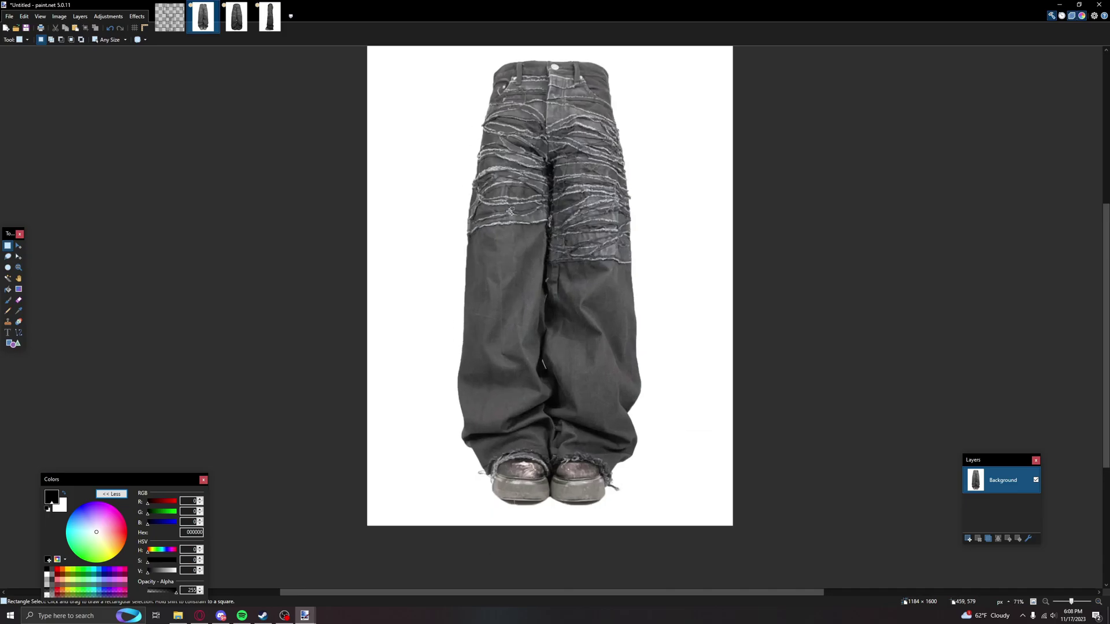
{"action": "scroll", "coordinate": [509, 212], "scroll_direction": "down", "scroll_amount": 1}
{"action": "scroll", "coordinate": [510, 212], "scroll_direction": "down", "scroll_amount": 1}
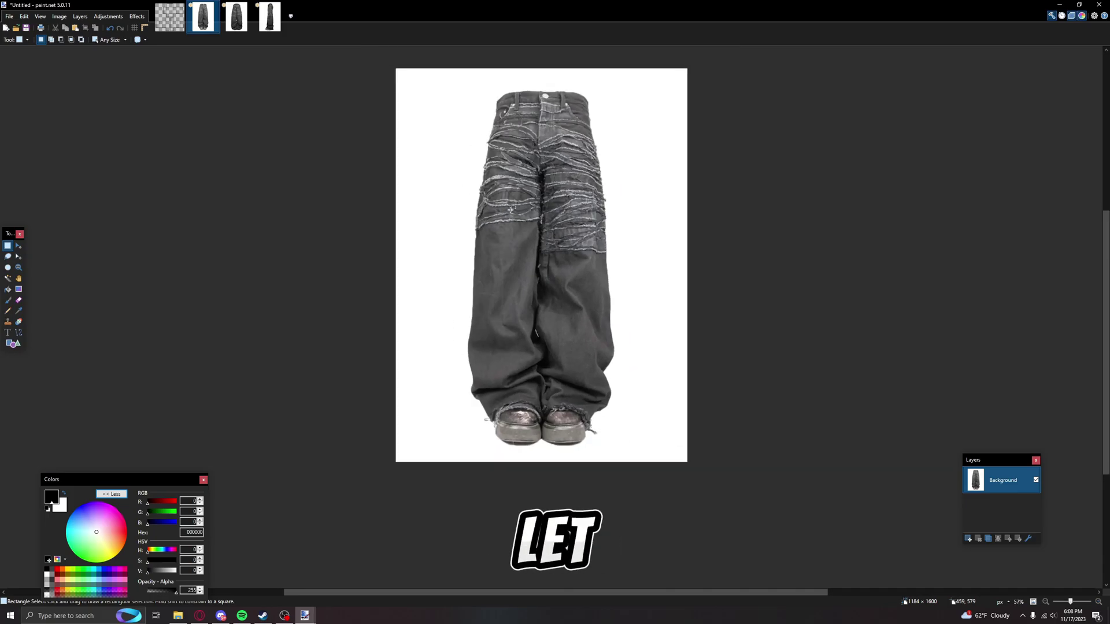
Add a layer beneath the clothing template's outline and fill it with light grey, using a brightness value of 88.
{"action": "left_click", "coordinate": [168, 22]}
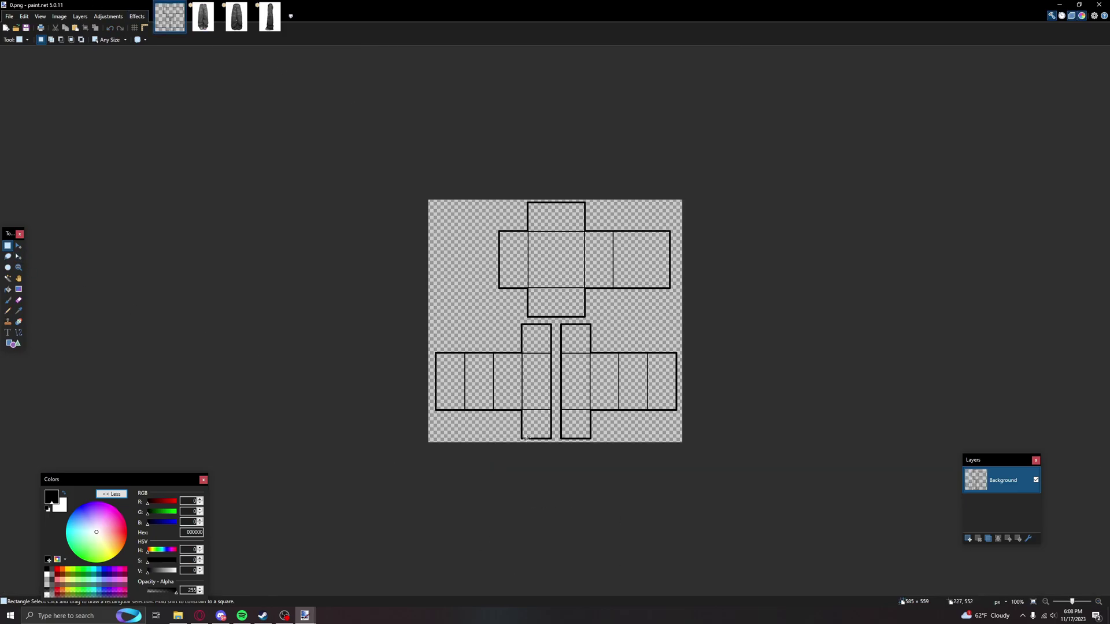
{"action": "left_click_drag", "start_coordinate": [994, 478], "coordinate": [994, 508]}
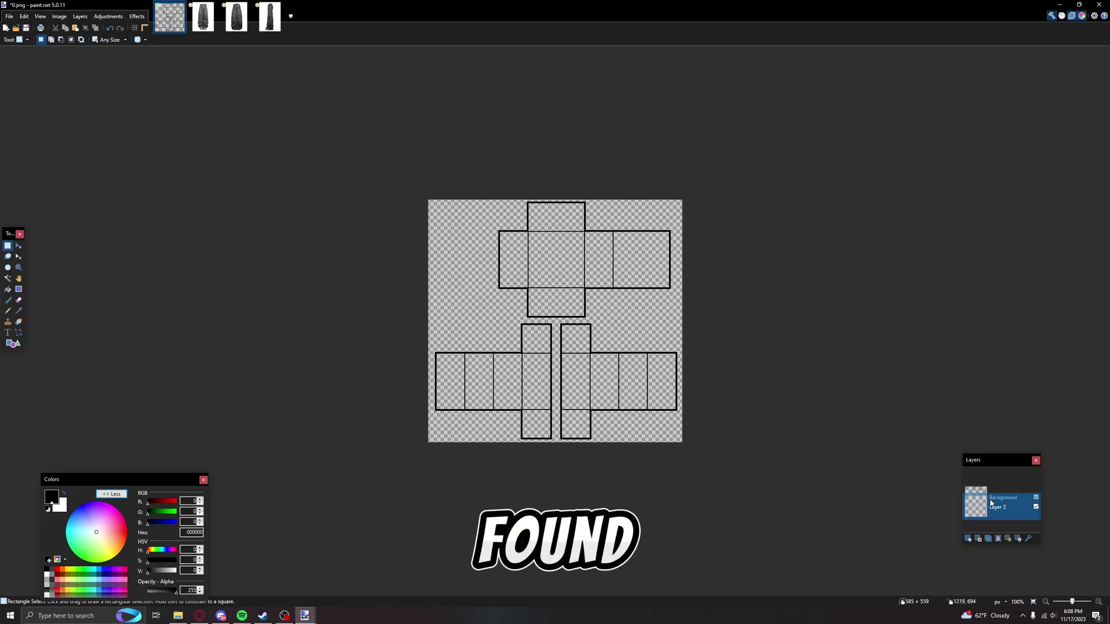
{"action": "scroll", "coordinate": [682, 419], "scroll_direction": "up", "scroll_amount": 3}
{"action": "left_click", "coordinate": [7, 289]}
{"action": "left_click", "coordinate": [378, 271]}
{"action": "mouse_move", "coordinate": [160, 571]}
{"action": "left_mouse_down"}
{"action": "mouse_move", "coordinate": [187, 577]}
{"action": "mouse_move", "coordinate": [173, 573]}
{"action": "left_mouse_up"}
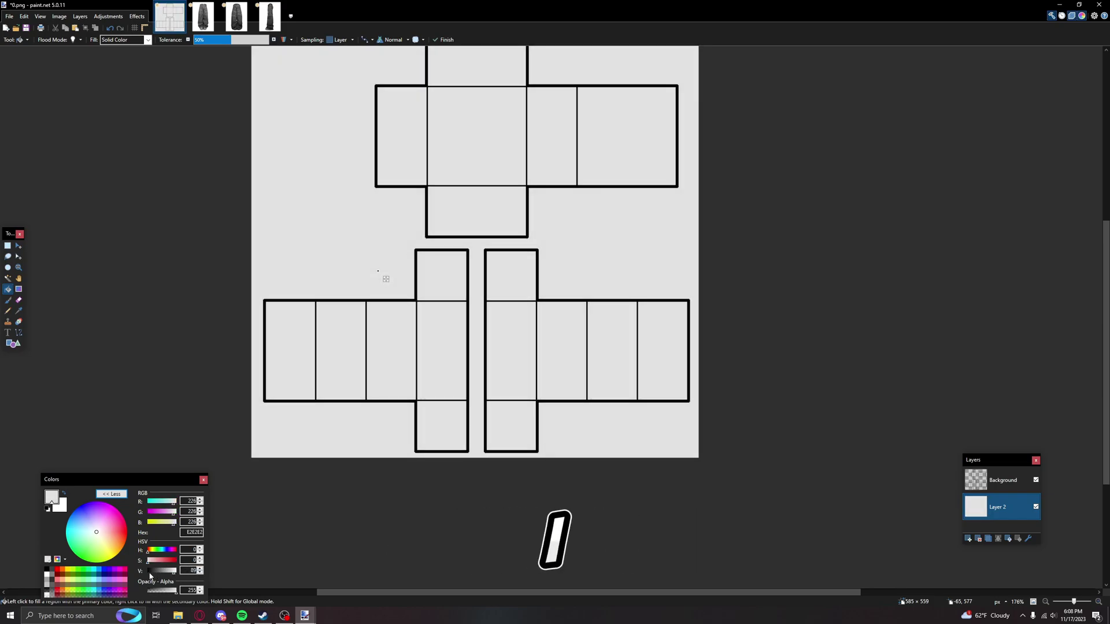
{"action": "scroll", "coordinate": [378, 379], "scroll_direction": "up", "scroll_amount": 3}
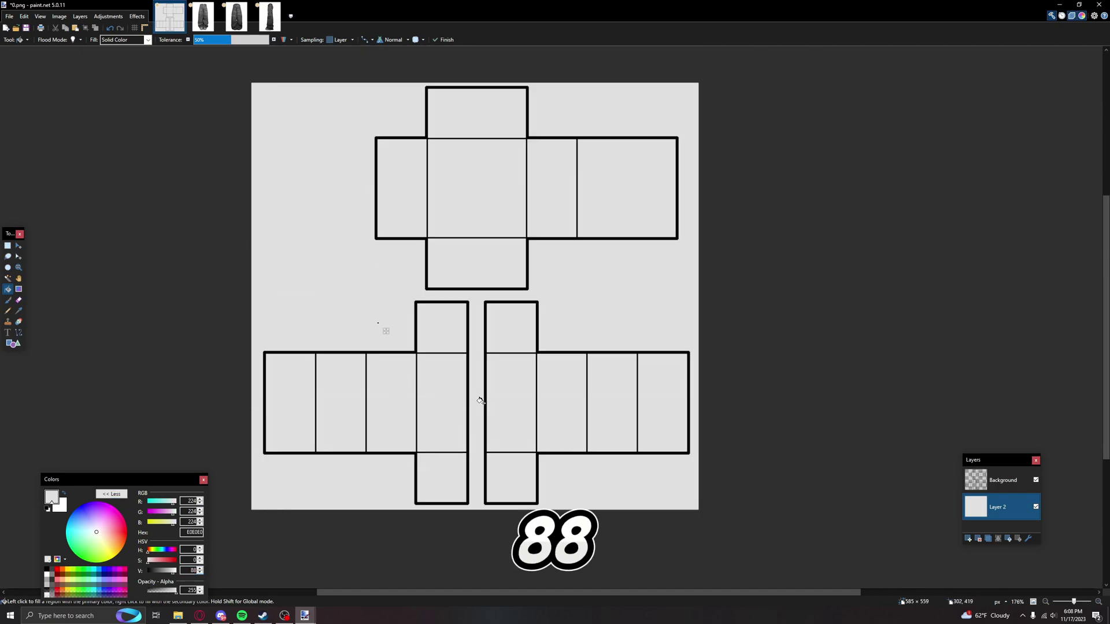
Add a layer between the outline and the grey fill, and copy a wrinkled lower-leg area from the front-view jeans photo.
{"action": "left_click", "coordinate": [8, 246]}
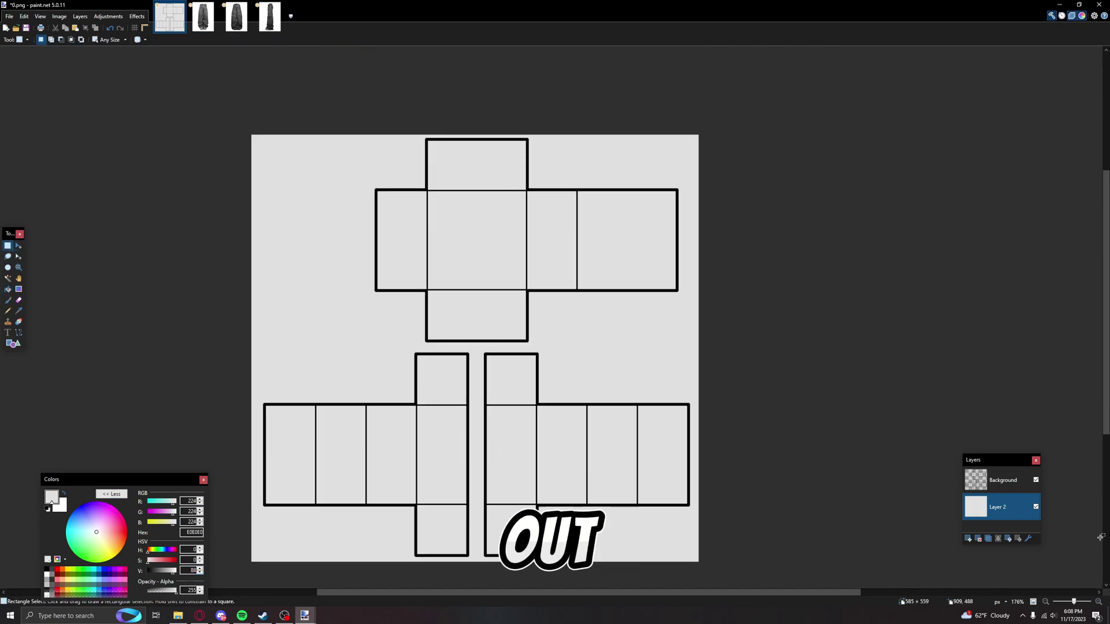
{"action": "left_click", "coordinate": [969, 539]}
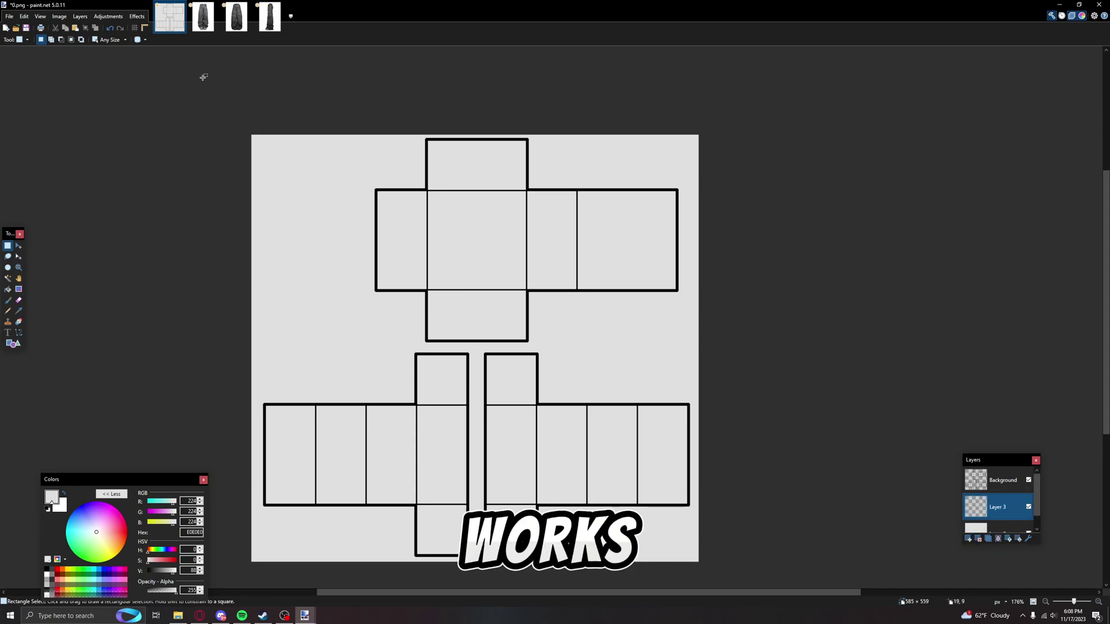
{"action": "left_click", "coordinate": [203, 17]}
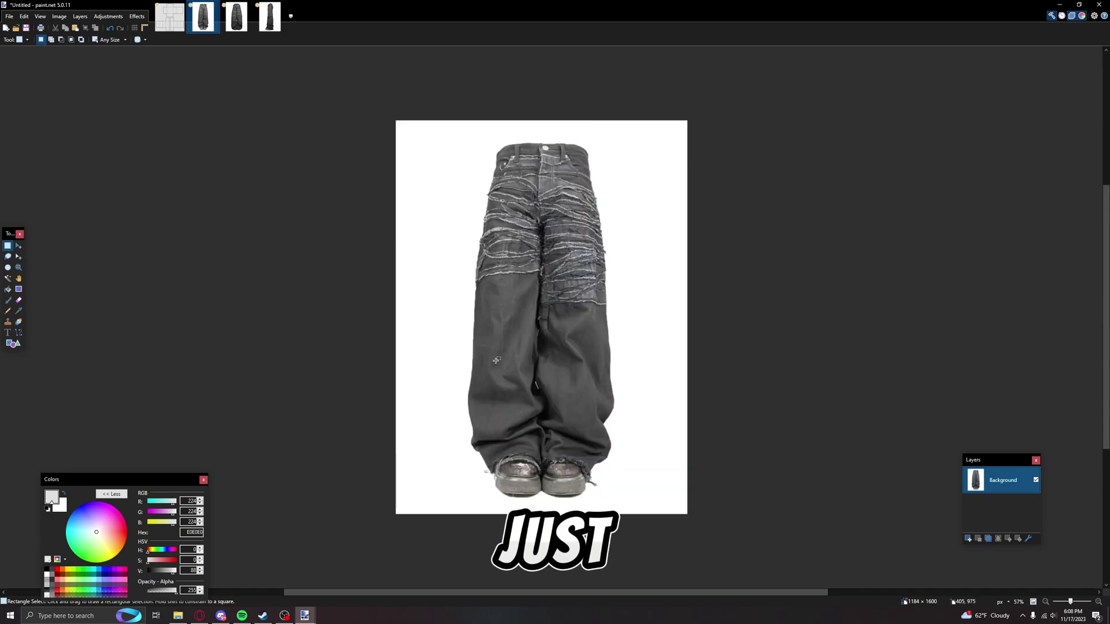
{"action": "scroll", "coordinate": [496, 360], "scroll_direction": "up", "scroll_amount": 5, "text": "ctrl"}
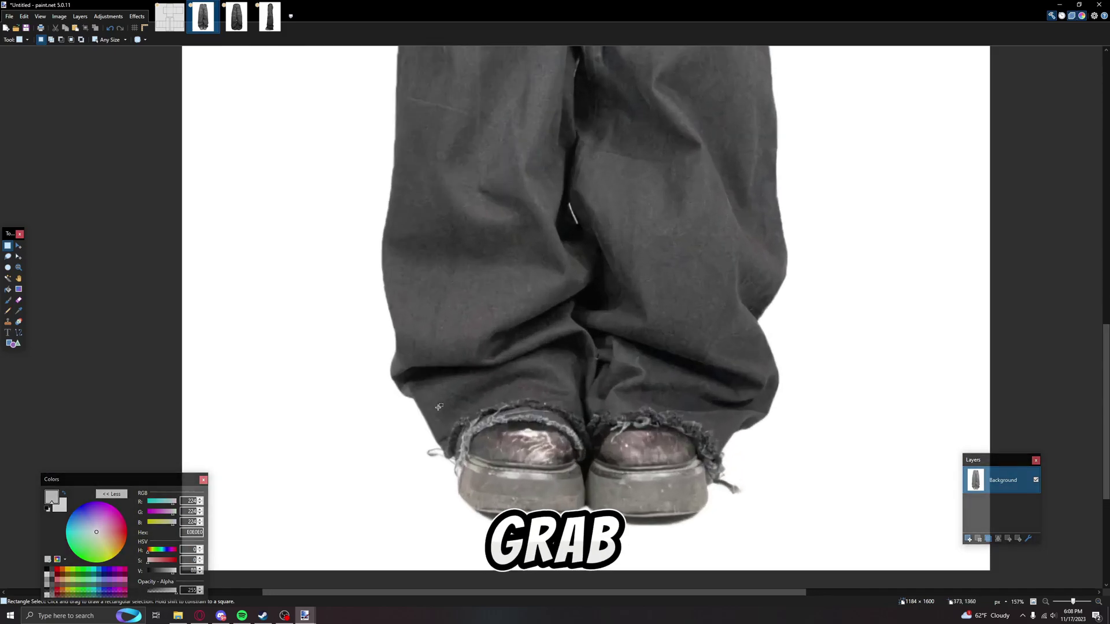
{"action": "left_click_drag", "start_coordinate": [496, 313], "coordinate": [570, 211]}
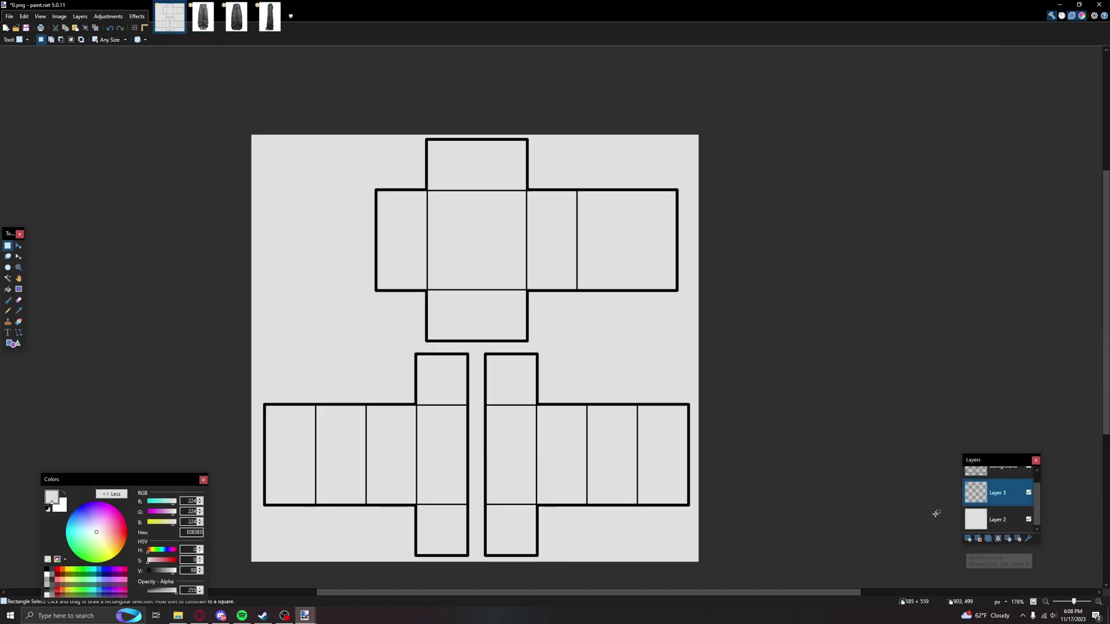
Paste the front fabric into the template and scale it to about 64 × 51 px, filling the bottom of the left leg group's rightmost panel.
{"action": "key", "text": "ctrl+v"}
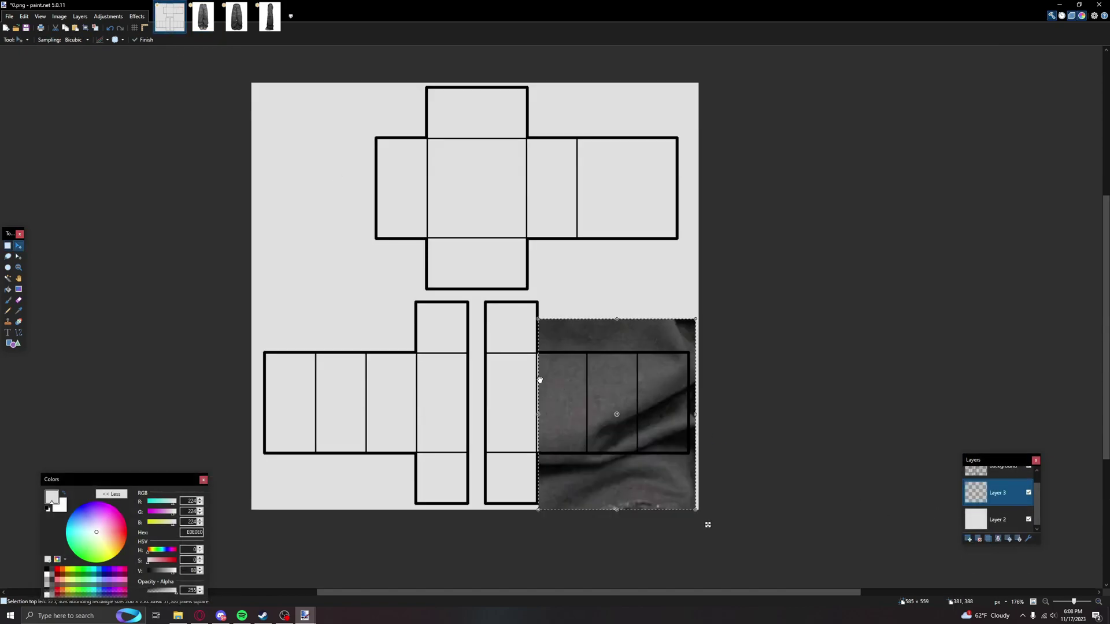
{"action": "left_click_drag", "start_coordinate": [538, 320], "coordinate": [291, 440]}
{"action": "scroll", "coordinate": [473, 428], "scroll_direction": "up", "scroll_amount": 5}
{"action": "left_click_drag", "start_coordinate": [202, 223], "coordinate": [324, 371]}
{"action": "left_click_drag", "start_coordinate": [324, 445], "coordinate": [248, 445]}
{"action": "scroll", "coordinate": [376, 443], "scroll_direction": "down", "scroll_amount": 3, "text": "ctrl"}
{"action": "left_click_drag", "start_coordinate": [362, 402], "coordinate": [363, 400]}
{"action": "scroll", "coordinate": [349, 458], "scroll_direction": "up", "scroll_amount": 1, "text": "ctrl"}
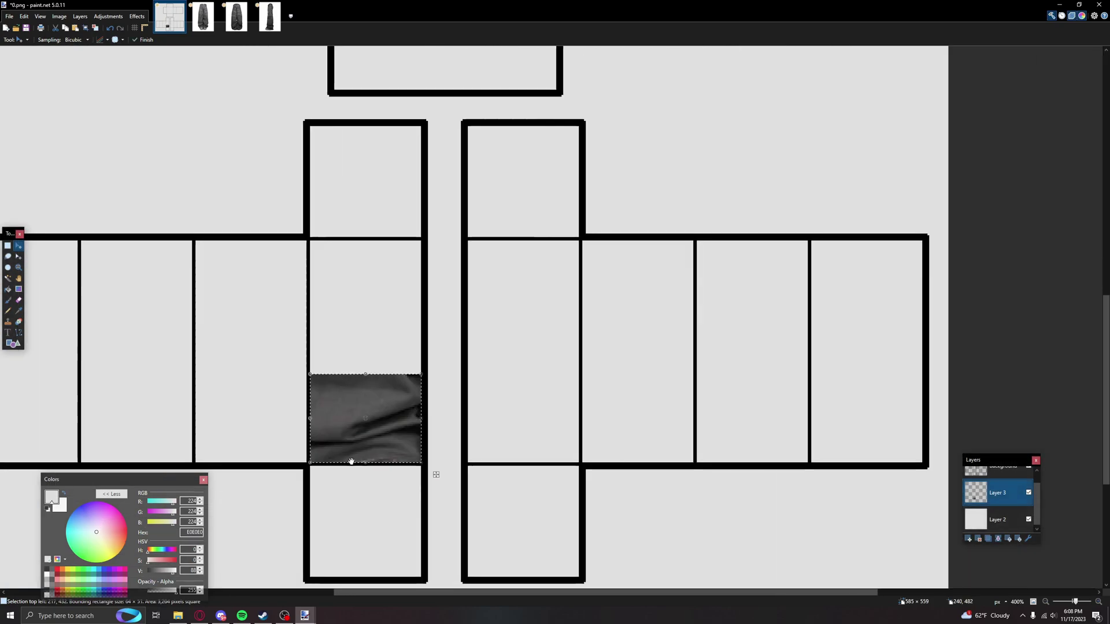
Deselect the placed patch and select a roughly square wrinkled area above the hem in the side-view jeans photo.
{"action": "left_click", "coordinate": [8, 245]}
{"action": "left_click", "coordinate": [129, 266]}
{"action": "left_click", "coordinate": [236, 16]}
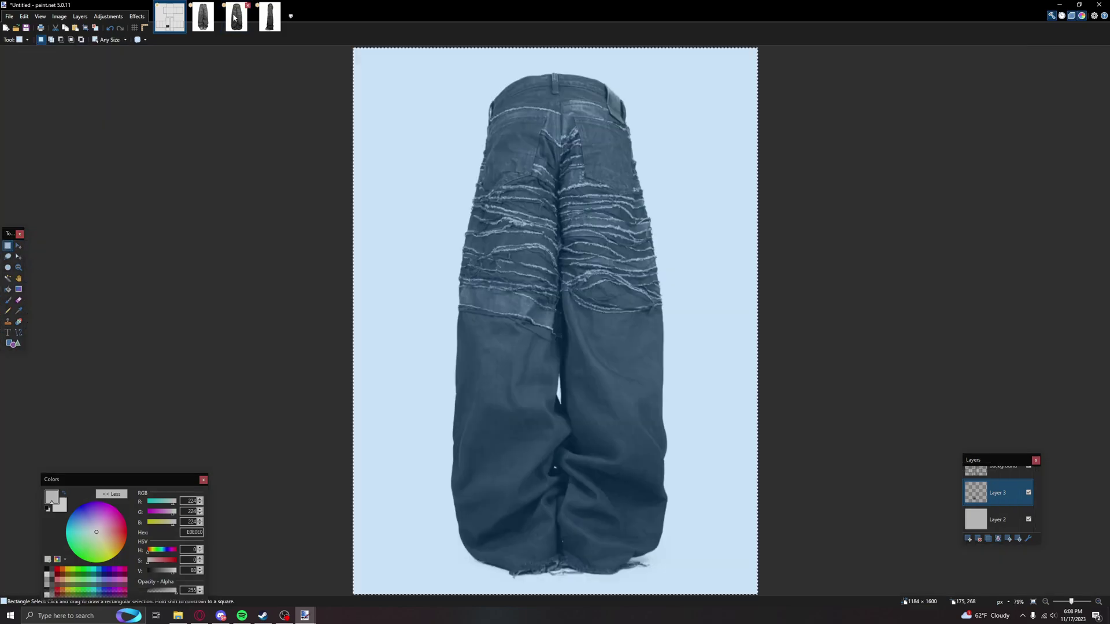
{"action": "left_click", "coordinate": [269, 16]}
{"action": "scroll", "coordinate": [520, 527], "scroll_direction": "up", "scroll_amount": 3, "text": "ctrl"}
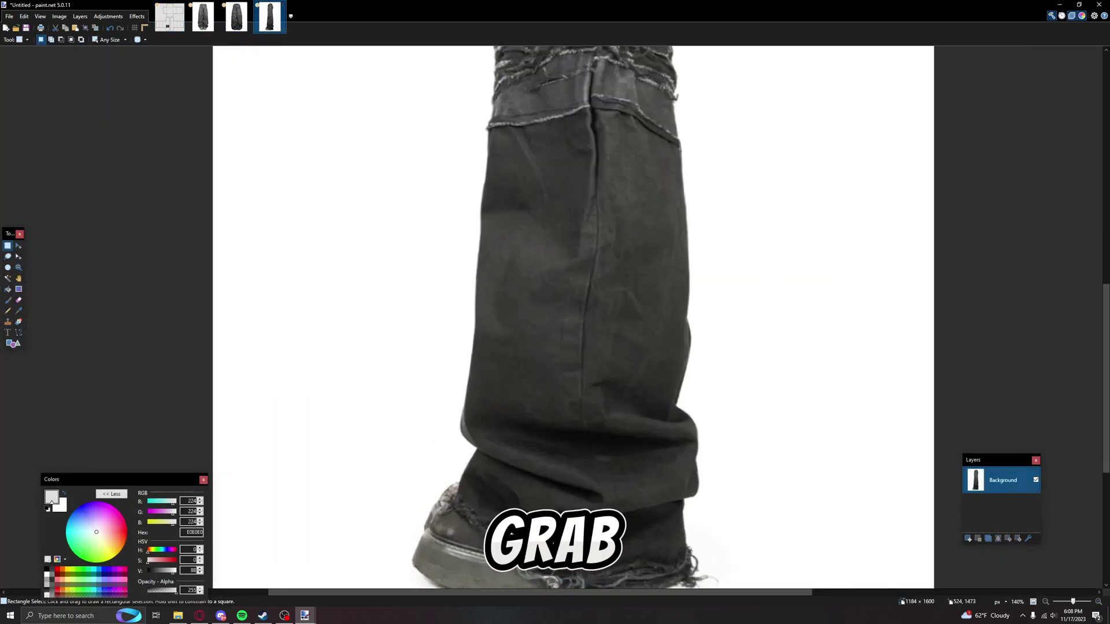
{"action": "scroll", "coordinate": [520, 404], "scroll_direction": "down", "scroll_amount": 2}
{"action": "left_click_drag", "start_coordinate": [491, 274], "coordinate": [655, 449]}
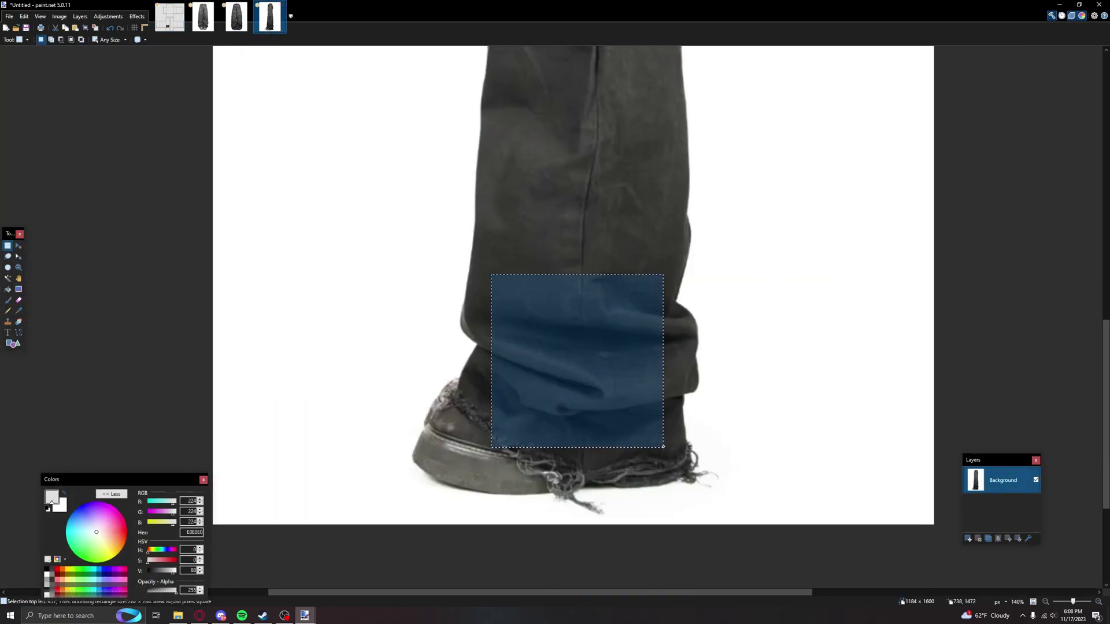
Paste the side fabric into the template, mirror it horizontally and fit it at about 68 × 51 px directly left of the front patch.
{"action": "left_click", "coordinate": [178, 23]}
{"action": "key", "text": "ctrl+shift+v"}
{"action": "scroll", "coordinate": [533, 237], "scroll_direction": "down", "scroll_amount": 2, "text": "ctrl"}
{"action": "left_click_drag", "start_coordinate": [543, 219], "coordinate": [706, 378], "text": "shift"}
{"action": "left_click_drag", "start_coordinate": [712, 395], "coordinate": [379, 359]}
{"action": "scroll", "coordinate": [571, 372], "scroll_direction": "up", "scroll_amount": 6, "text": "ctrl"}
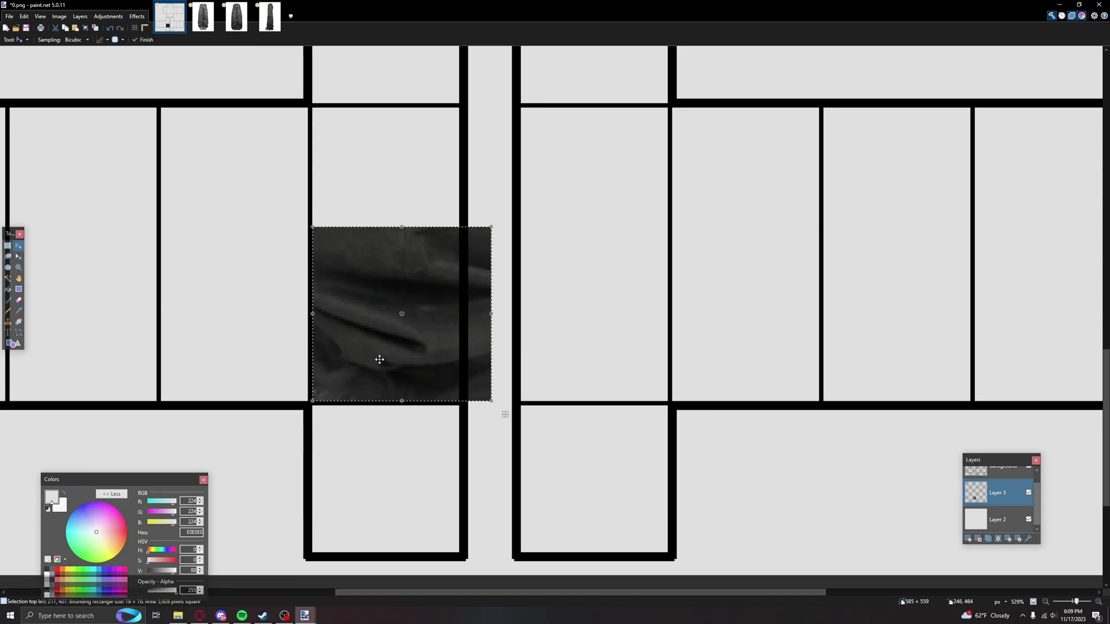
{"action": "left_click_drag", "start_coordinate": [490, 315], "coordinate": [159, 309]}
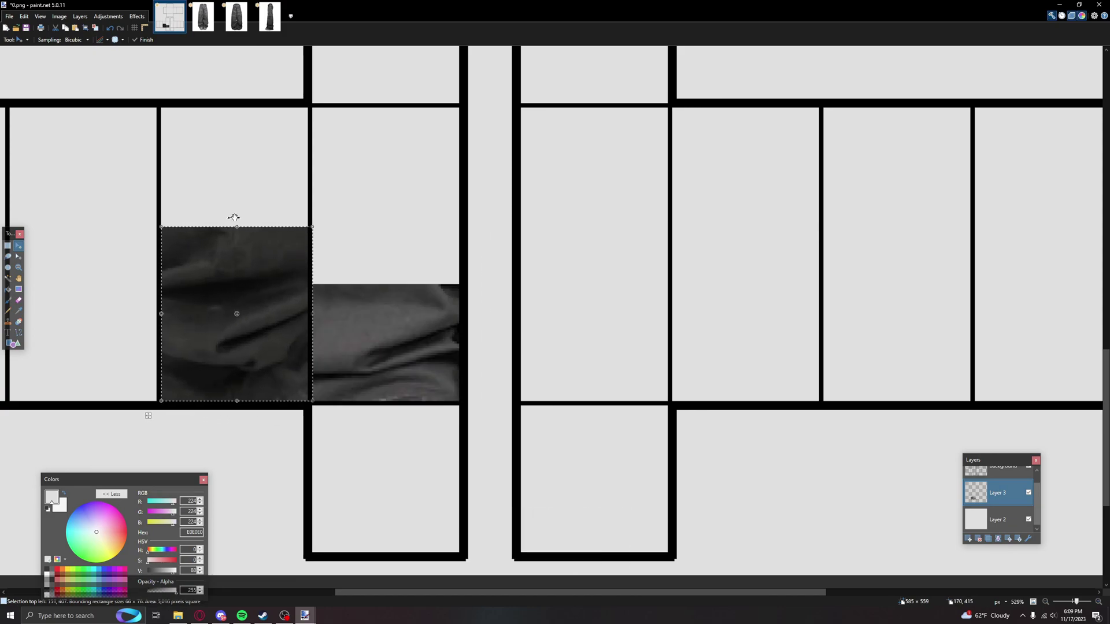
{"action": "left_click_drag", "start_coordinate": [235, 228], "coordinate": [252, 288]}
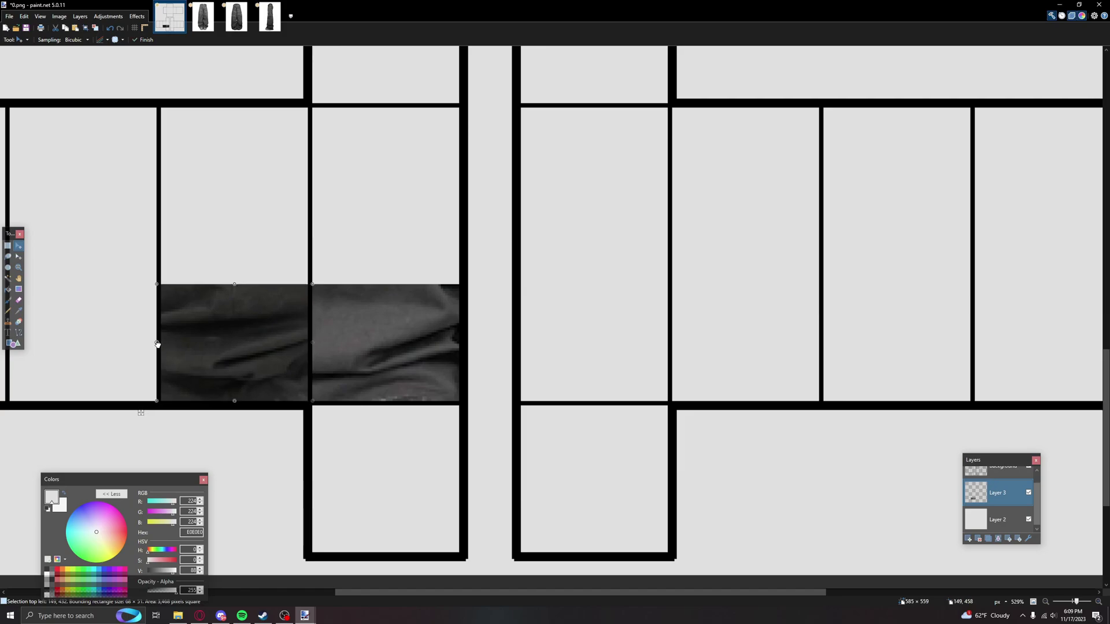
Deselect the side patch and copy the wrinkled area of the right lower leg in the back-view jeans photo.
{"action": "scroll", "coordinate": [271, 405], "scroll_direction": "down", "scroll_amount": 2}
{"action": "left_click", "coordinate": [8, 246]}
{"action": "left_click_drag", "start_coordinate": [119, 290], "coordinate": [127, 295]}
{"action": "scroll", "coordinate": [400, 393], "scroll_direction": "down", "scroll_amount": 2}
{"action": "scroll", "coordinate": [255, 369], "scroll_direction": "up", "scroll_amount": 3}
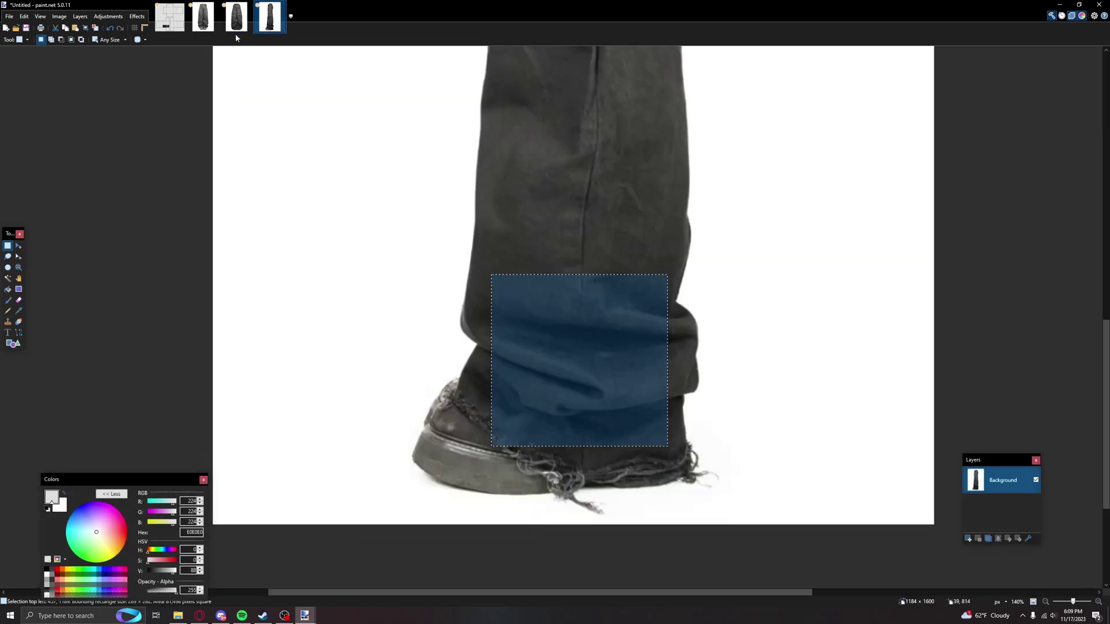
{"action": "left_click", "coordinate": [235, 29]}
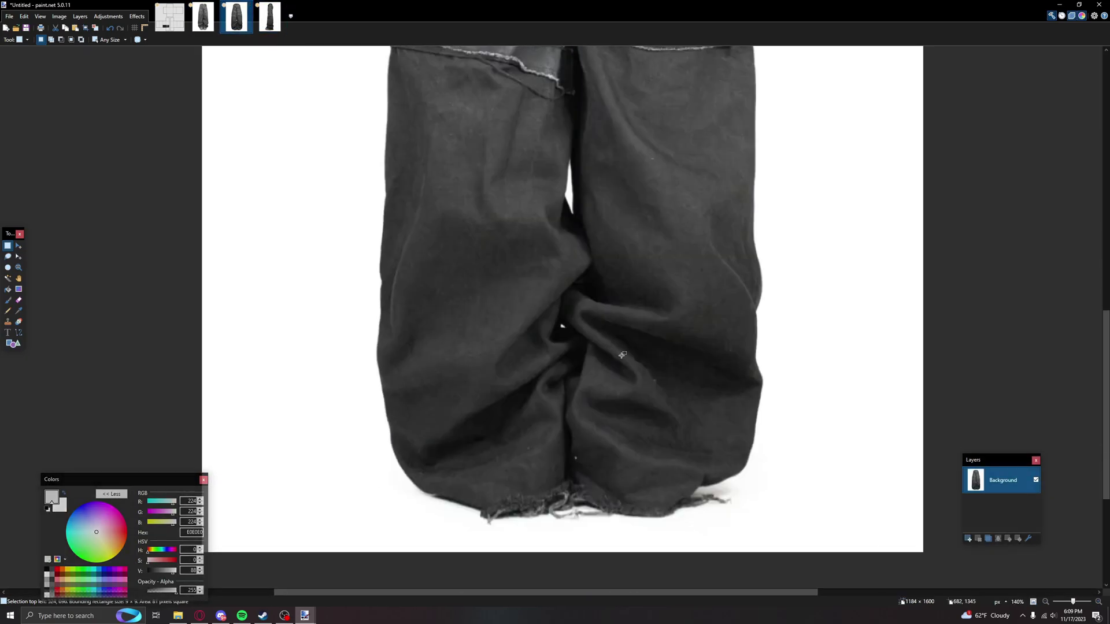
{"action": "left_click_drag", "start_coordinate": [579, 298], "coordinate": [730, 473]}
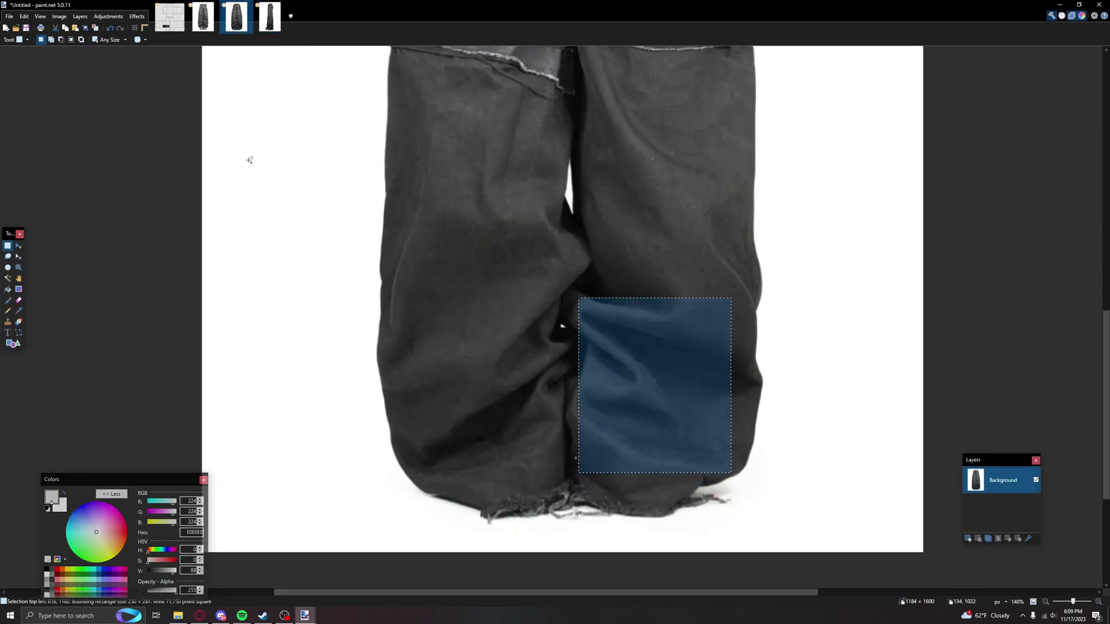
Paste the back fabric into the template and fit it at about 68 × 51 px directly left of the side patch.
{"action": "left_click", "coordinate": [176, 24]}
{"action": "key", "text": "ctrl+v"}
{"action": "scroll", "coordinate": [544, 322], "scroll_direction": "down", "scroll_amount": 2}
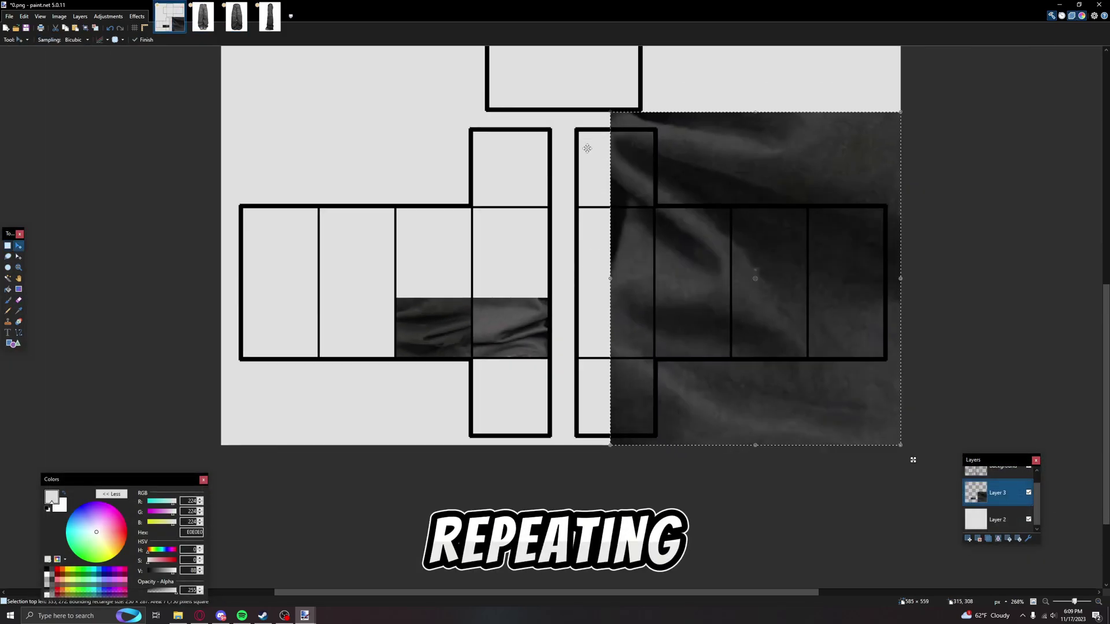
{"action": "left_click_drag", "start_coordinate": [612, 113], "coordinate": [827, 351]}
{"action": "left_click_drag", "start_coordinate": [859, 398], "coordinate": [356, 288]}
{"action": "scroll", "coordinate": [378, 358], "scroll_direction": "up", "scroll_amount": 4}
{"action": "left_click_drag", "start_coordinate": [245, 156], "coordinate": [247, 223]}
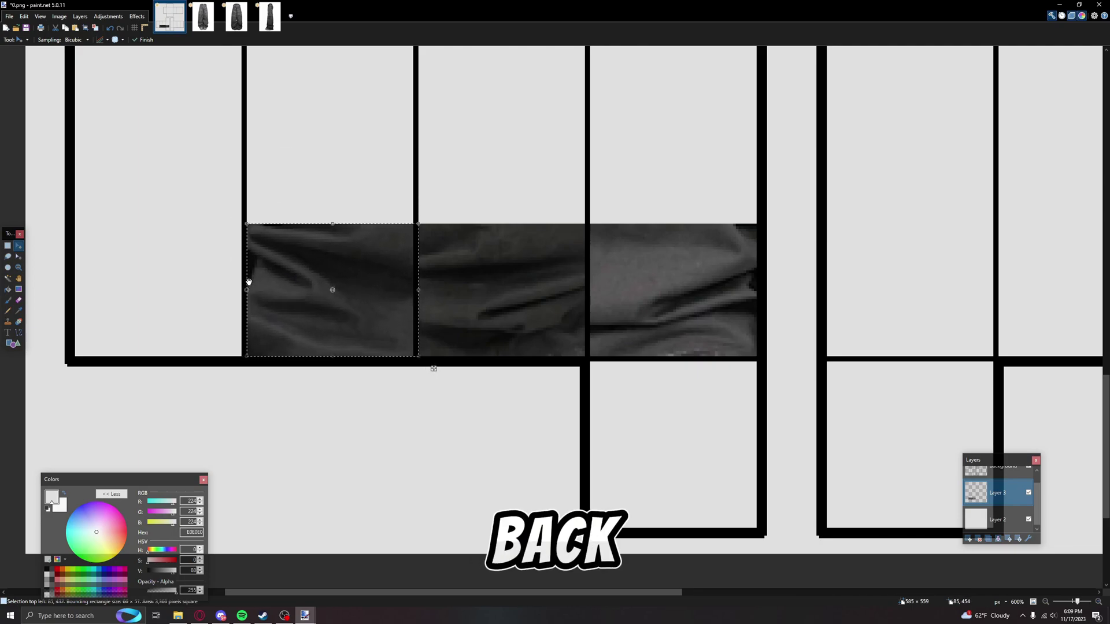
{"action": "left_click_drag", "start_coordinate": [247, 288], "coordinate": [241, 290]}
Duplicate the side fabric patch, mirror it horizontally and fit it into the bottom of the leg group's leftmost panel.
{"action": "scroll", "coordinate": [332, 289], "scroll_direction": "up", "scroll_amount": 1}
{"action": "scroll", "coordinate": [332, 289], "scroll_direction": "up", "scroll_amount": 1}
{"action": "key", "text": "s"}
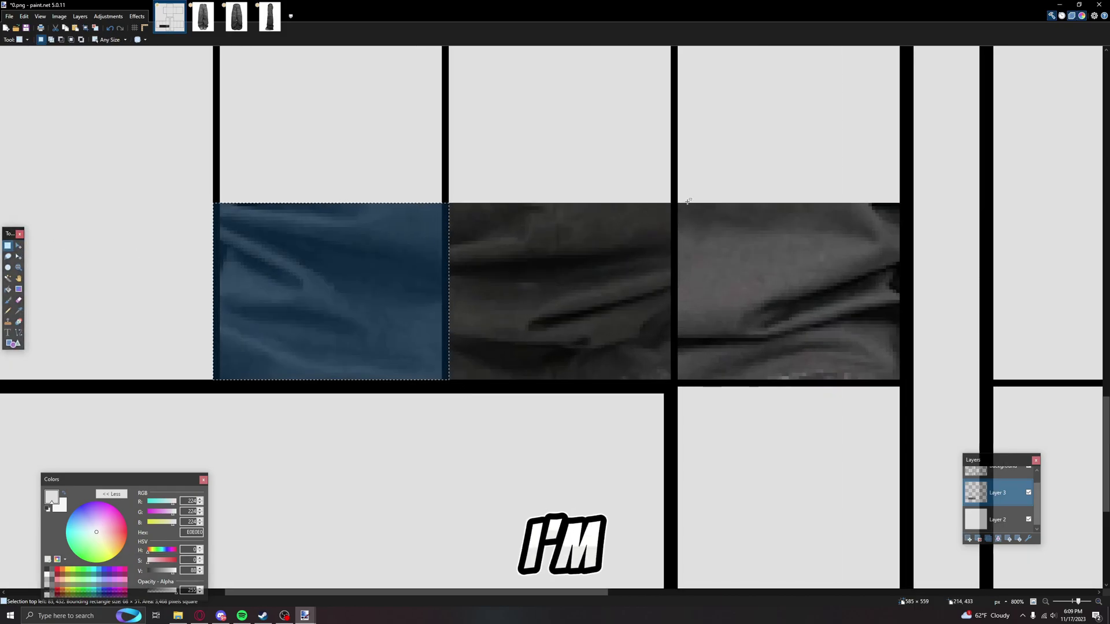
{"action": "left_click_drag", "start_coordinate": [669, 203], "coordinate": [449, 379]}
{"action": "scroll", "coordinate": [470, 377], "scroll_direction": "down", "scroll_amount": 3}
{"action": "key", "text": "m"}
{"action": "left_click_drag", "start_coordinate": [520, 342], "coordinate": [372, 336]}
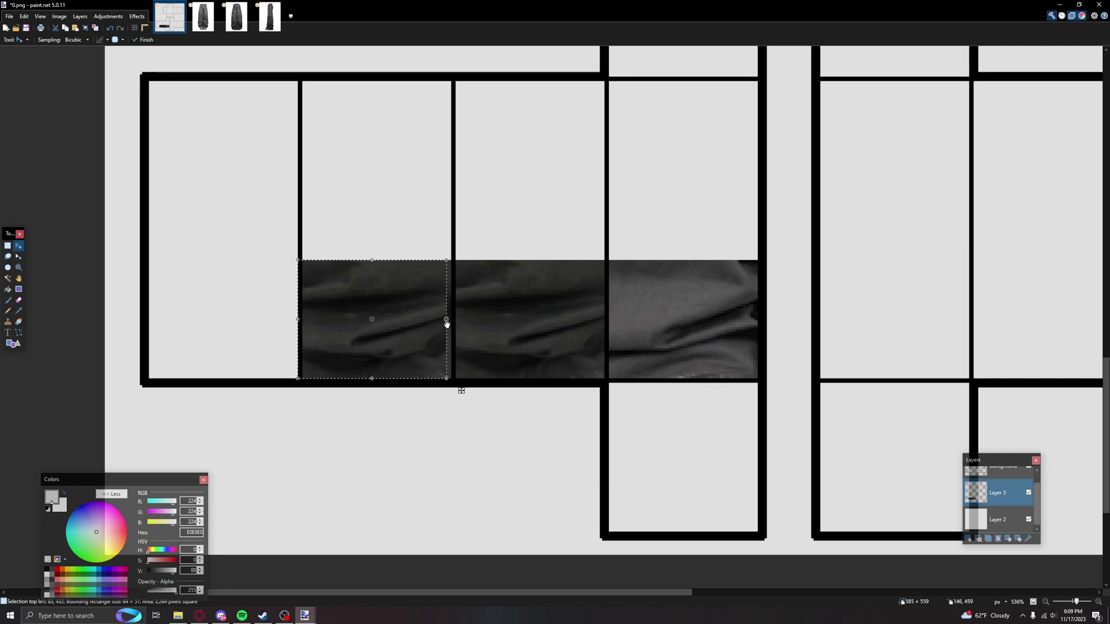
{"action": "left_click_drag", "start_coordinate": [447, 323], "coordinate": [149, 318]}
{"action": "left_click", "coordinate": [6, 245]}
{"action": "scroll", "coordinate": [456, 361], "scroll_direction": "down", "scroll_amount": 3}
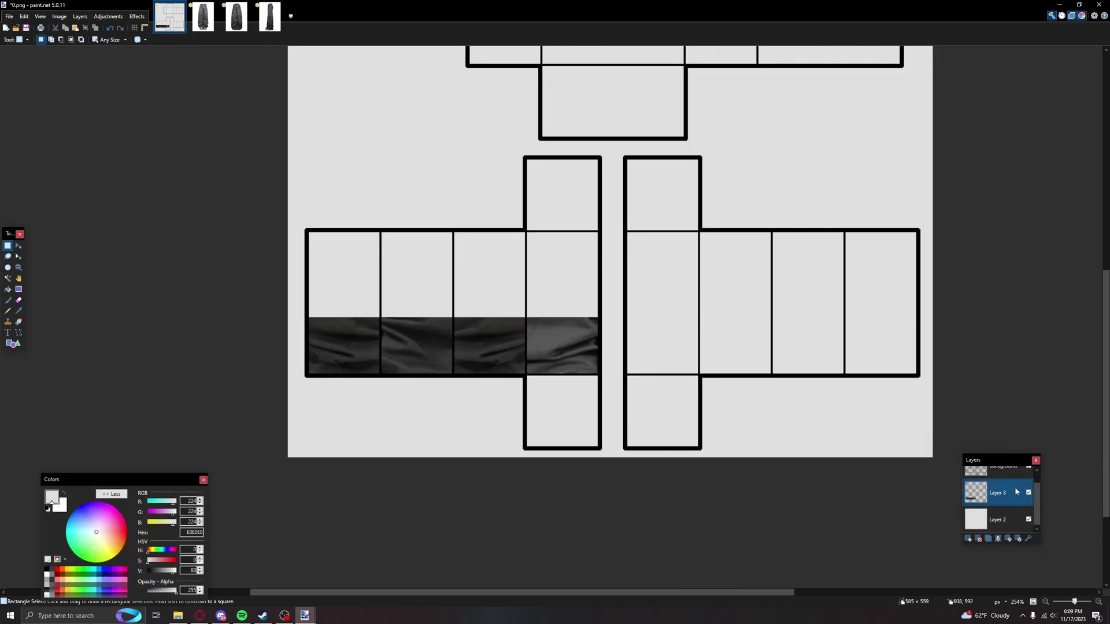
Hide the Background template layer and set the Clone Stamp to brush size 15 with 0% hardness.
{"action": "left_click", "coordinate": [1028, 480]}
{"action": "scroll", "coordinate": [518, 370], "scroll_direction": "up", "scroll_amount": 3}
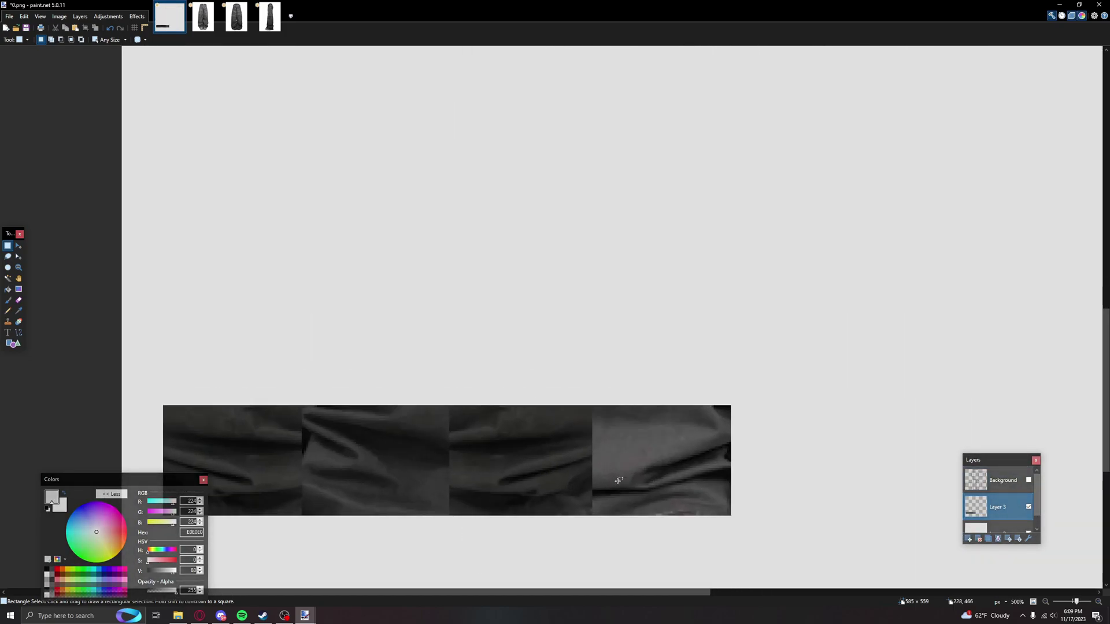
{"action": "scroll", "coordinate": [605, 331], "scroll_direction": "up", "scroll_amount": 3}
{"action": "scroll", "coordinate": [606, 331], "scroll_direction": "up", "scroll_amount": 1}
{"action": "key", "text": "l"}
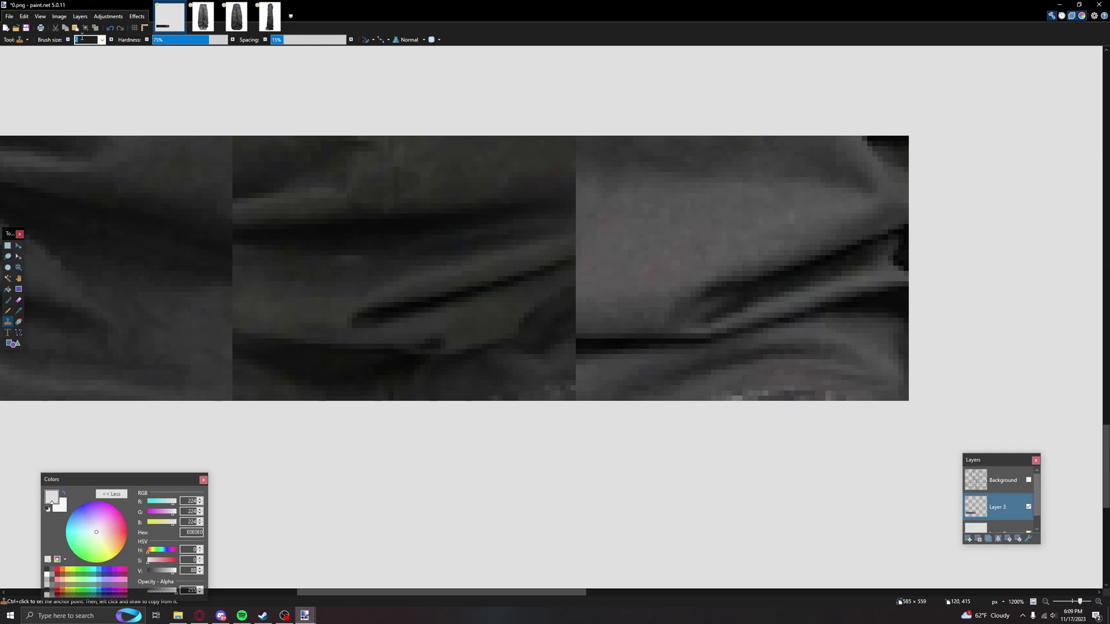
{"action": "scroll", "coordinate": [578, 231], "scroll_direction": "up", "scroll_amount": 1}
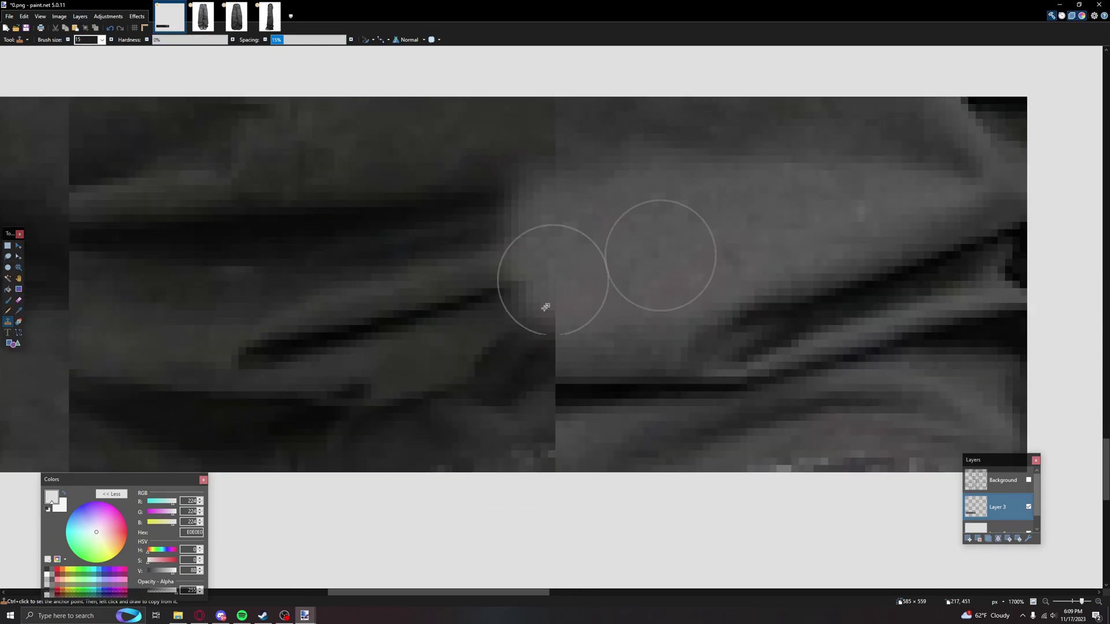
Clone fabric across the seam between the light front patch and the neighbouring side patch to blend them.
{"action": "left_click_drag", "start_coordinate": [561, 381], "coordinate": [549, 361]}
{"action": "left_click", "coordinate": [466, 327], "text": "ctrl"}
{"action": "left_click_drag", "start_coordinate": [580, 444], "coordinate": [565, 426]}
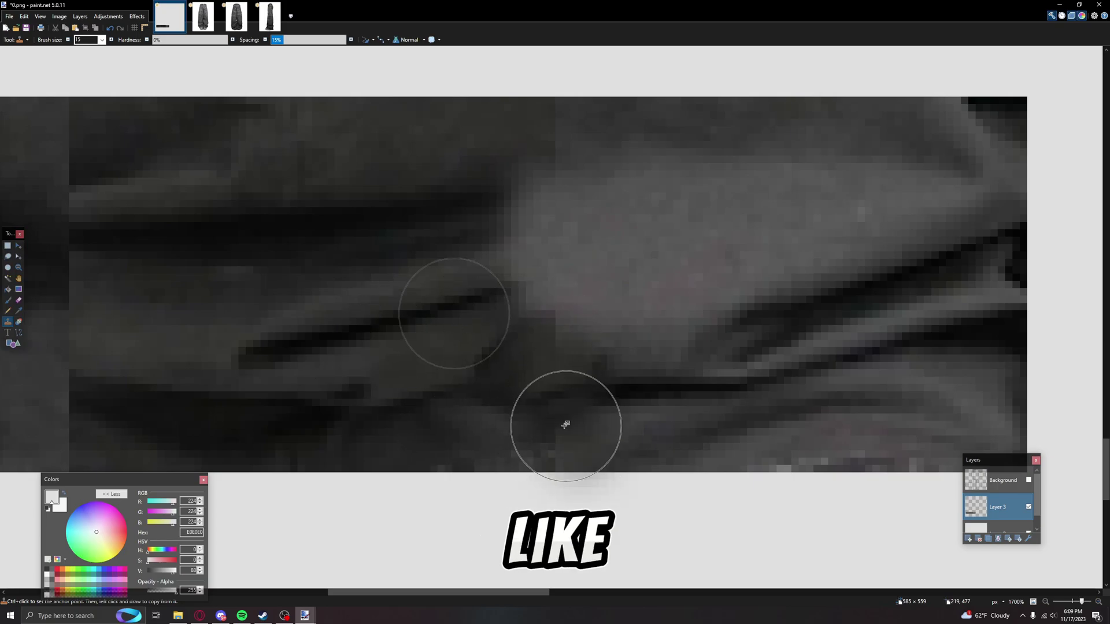
{"action": "left_click", "coordinate": [711, 279], "text": "ctrl"}
{"action": "mouse_move", "coordinate": [534, 153]}
{"action": "left_mouse_down"}
{"action": "mouse_move", "coordinate": [576, 163]}
{"action": "mouse_move", "coordinate": [503, 202]}
{"action": "left_mouse_up"}
{"action": "left_click", "coordinate": [436, 237], "text": "ctrl"}
{"action": "left_click", "coordinate": [345, 182], "text": "ctrl"}
{"action": "left_click_drag", "start_coordinate": [566, 278], "coordinate": [492, 302]}
{"action": "scroll", "coordinate": [563, 347], "scroll_direction": "down", "scroll_amount": 4}
{"action": "scroll", "coordinate": [530, 350], "scroll_direction": "up", "scroll_amount": 3}
{"action": "left_click", "coordinate": [559, 351], "text": "ctrl"}
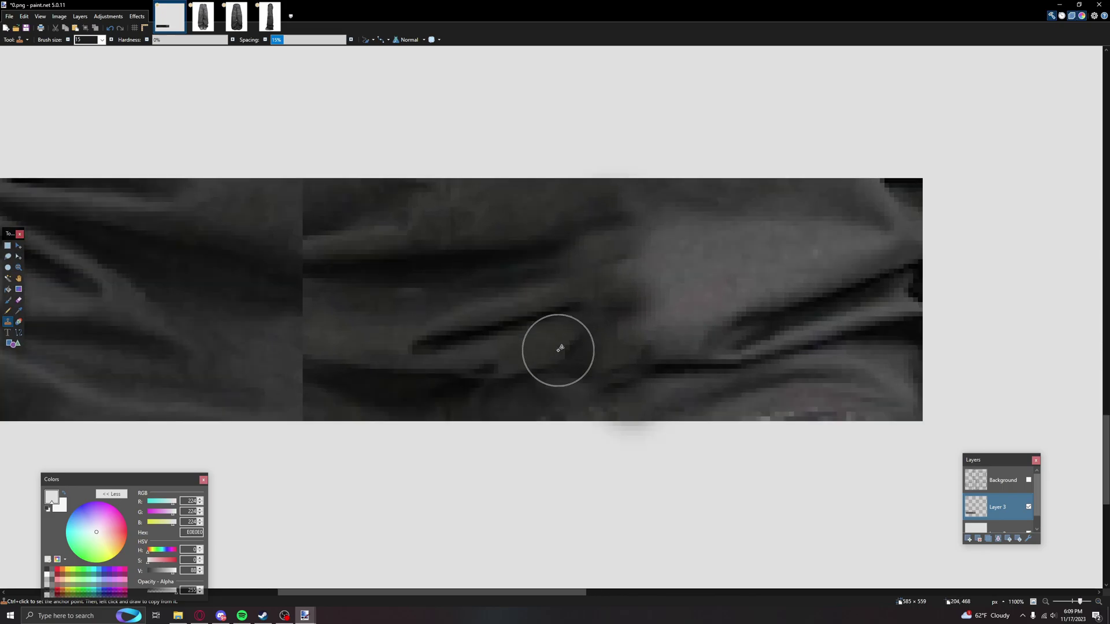
{"action": "left_click_drag", "start_coordinate": [635, 336], "coordinate": [622, 336]}
Clone fabric across the two remaining seams on either side of the back patch to blend them.
{"action": "scroll", "coordinate": [631, 349], "scroll_direction": "down", "scroll_amount": 5}
{"action": "scroll", "coordinate": [416, 330], "scroll_direction": "up", "scroll_amount": 4}
{"action": "left_click", "coordinate": [554, 317], "text": "ctrl"}
{"action": "mouse_move", "coordinate": [500, 360]}
{"action": "left_mouse_down"}
{"action": "mouse_move", "coordinate": [498, 305]}
{"action": "mouse_move", "coordinate": [501, 315]}
{"action": "left_mouse_up"}
{"action": "left_click", "coordinate": [605, 315], "text": "ctrl"}
{"action": "scroll", "coordinate": [495, 391], "scroll_direction": "down", "scroll_amount": 5}
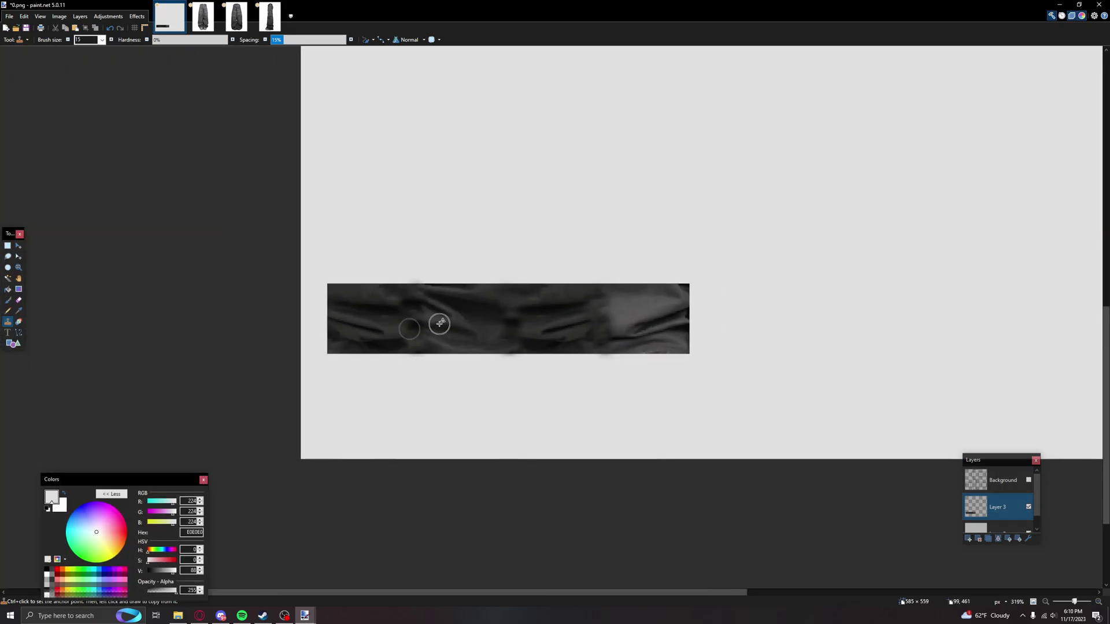
{"action": "left_click", "coordinate": [439, 394], "text": "ctrl"}
{"action": "scroll", "coordinate": [469, 388], "scroll_direction": "down", "scroll_amount": 2}
{"action": "left_click", "coordinate": [426, 364], "text": "ctrl"}
{"action": "scroll", "coordinate": [441, 354], "scroll_direction": "up", "scroll_amount": 3}
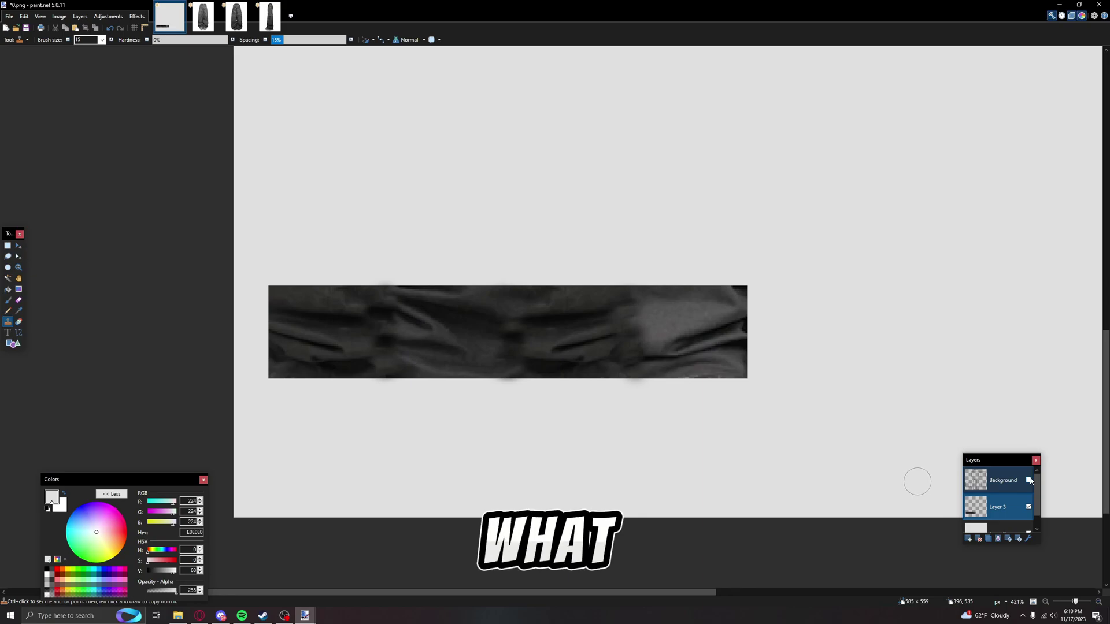
Show the Background template layer again over the blended fabric strip.
{"action": "left_click", "coordinate": [1028, 479]}
{"action": "scroll", "coordinate": [463, 366], "scroll_direction": "down", "scroll_amount": 2}
{"action": "scroll", "coordinate": [594, 389], "scroll_direction": "up", "scroll_amount": 2}
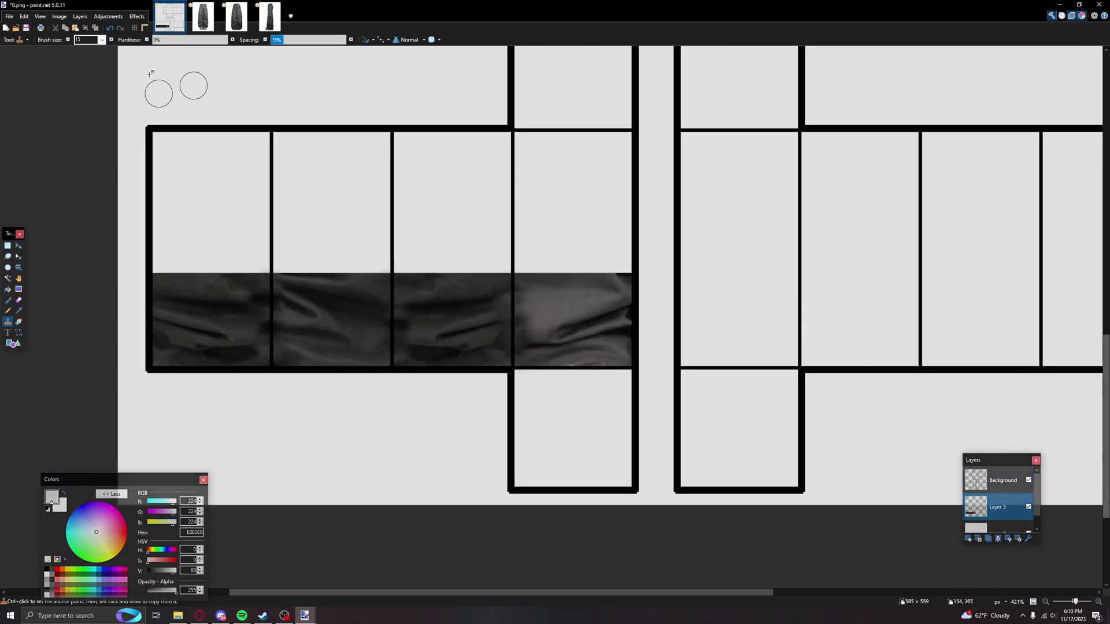
Try to convert the fabric on Layer 3 to greyscale with Black and White+ using the Maximum Method.
{"action": "left_click", "coordinate": [108, 17]}
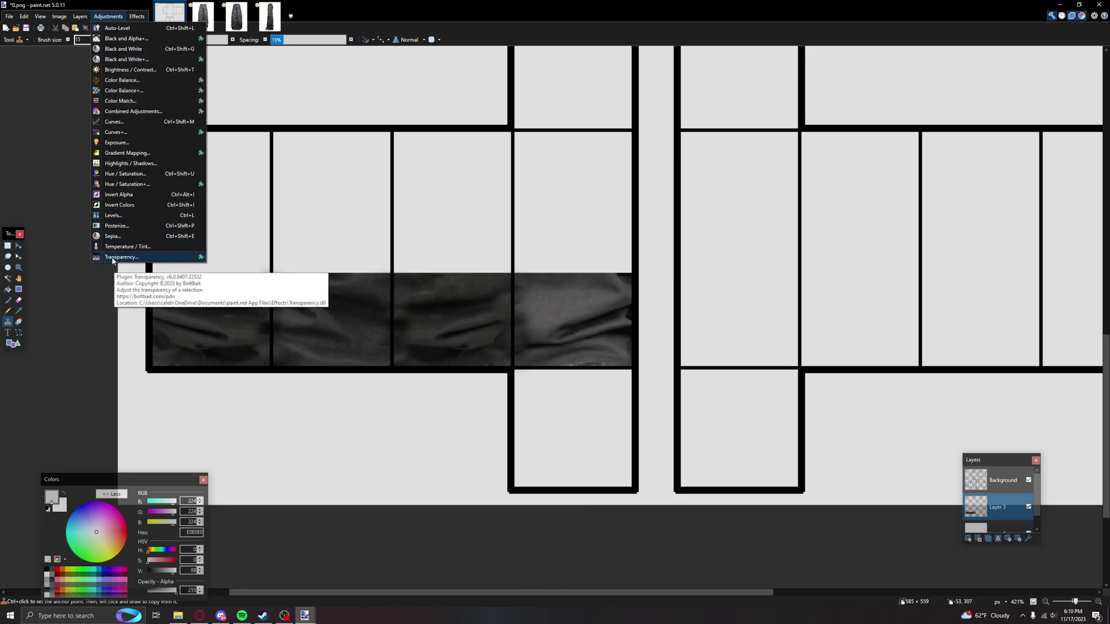
{"action": "left_click", "coordinate": [120, 63]}
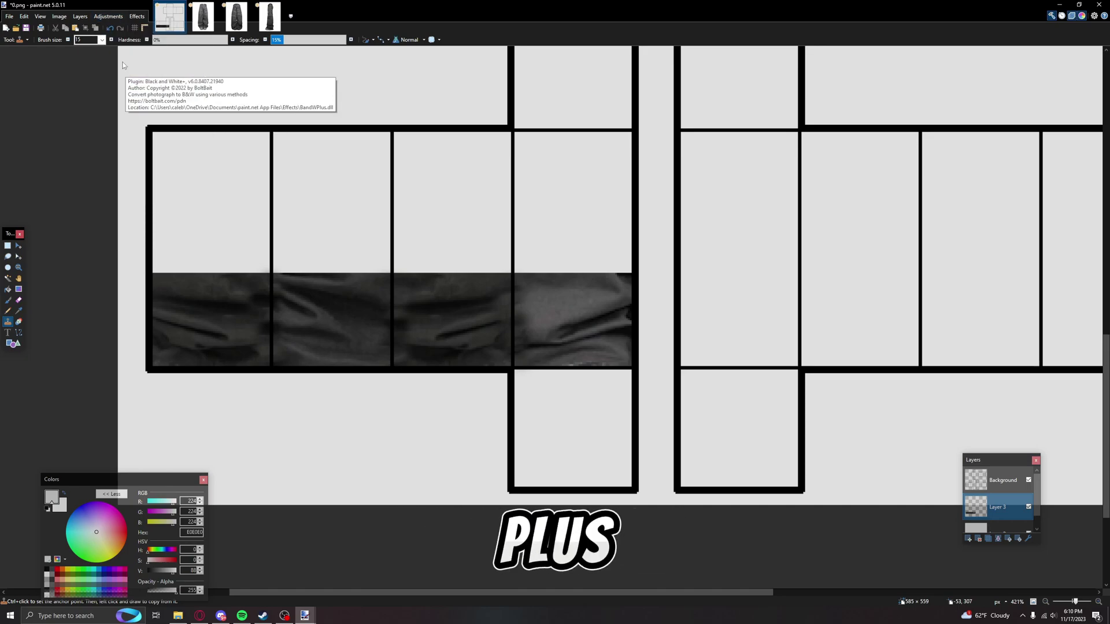
{"action": "left_click_drag", "start_coordinate": [513, 246], "coordinate": [722, 161]}
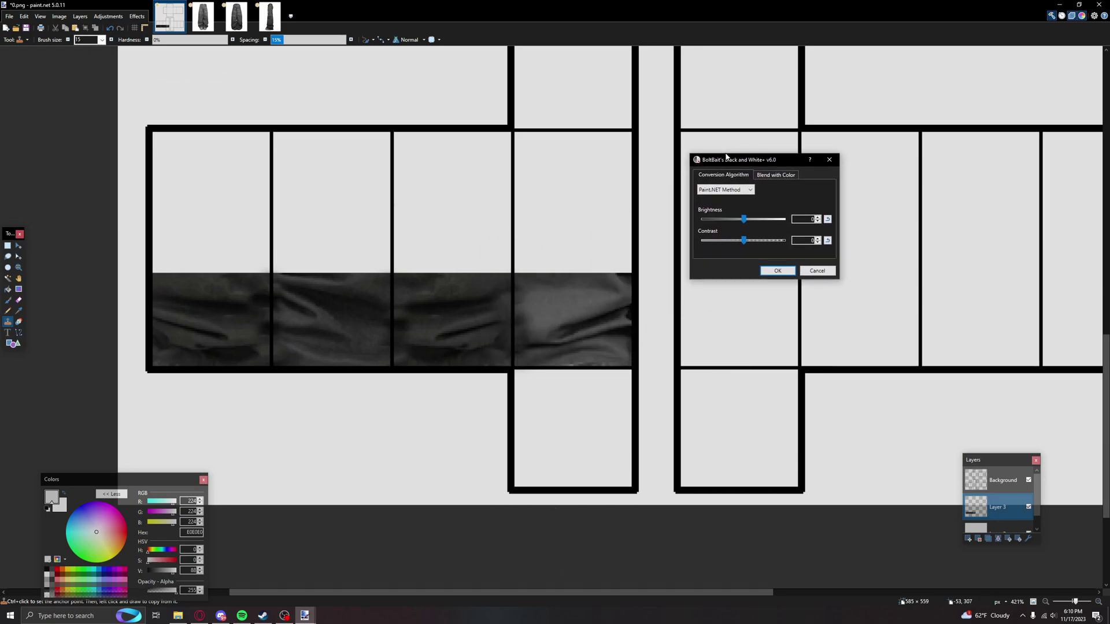
{"action": "left_click", "coordinate": [729, 190]}
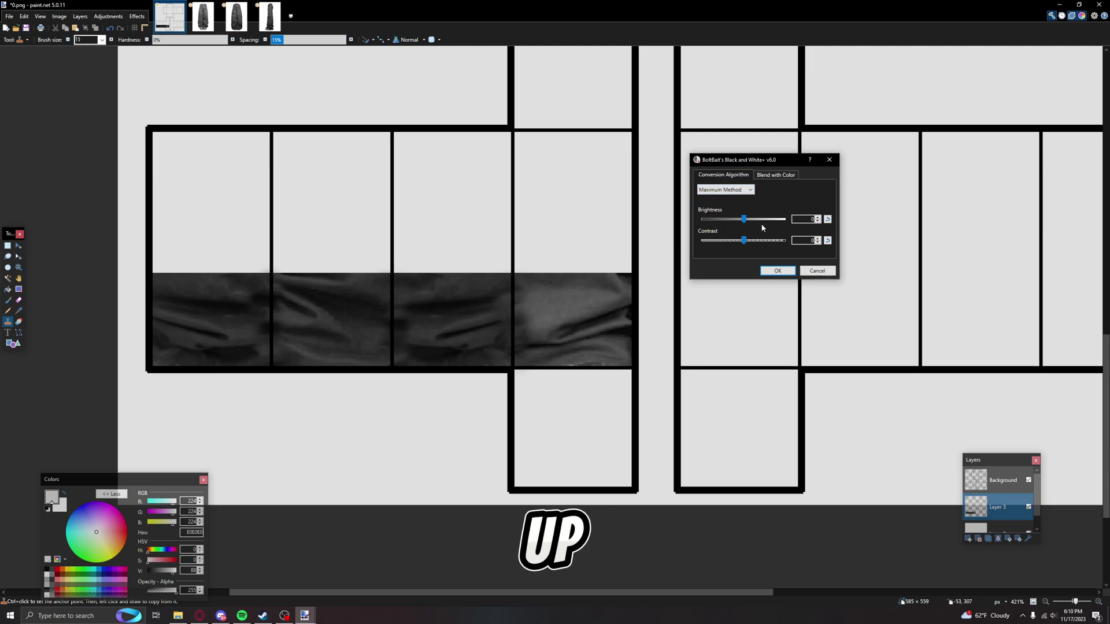
{"action": "left_click", "coordinate": [777, 270]}
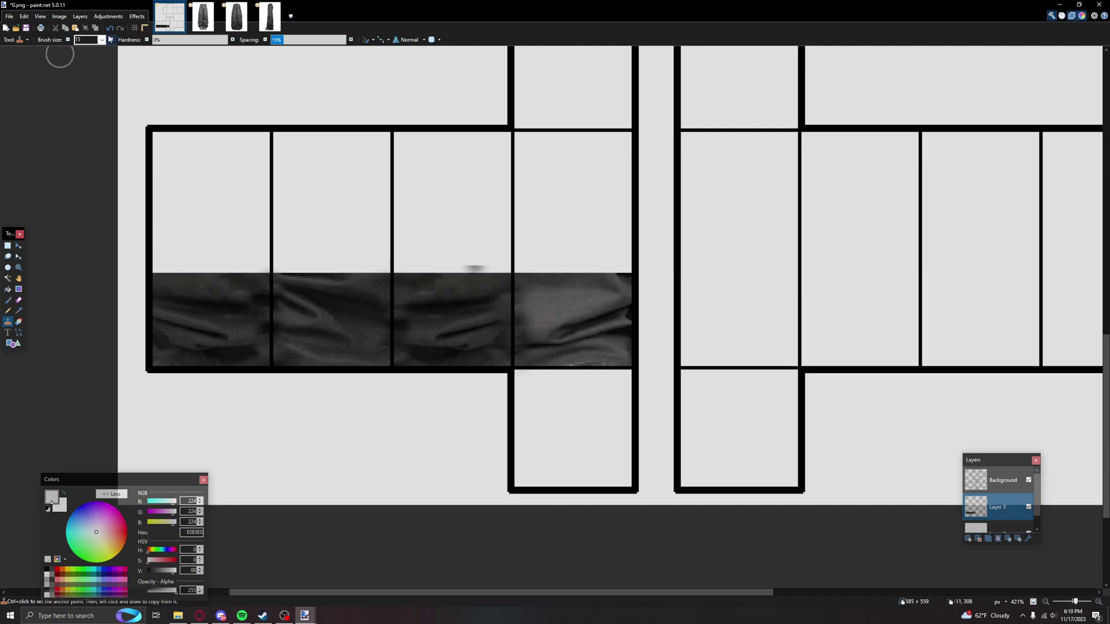
Convert the fabric on Layer 3 to greyscale with Black and White+, using the Maximum Method and brightness 28.
{"action": "key", "text": "s"}
{"action": "left_click", "coordinate": [108, 16]}
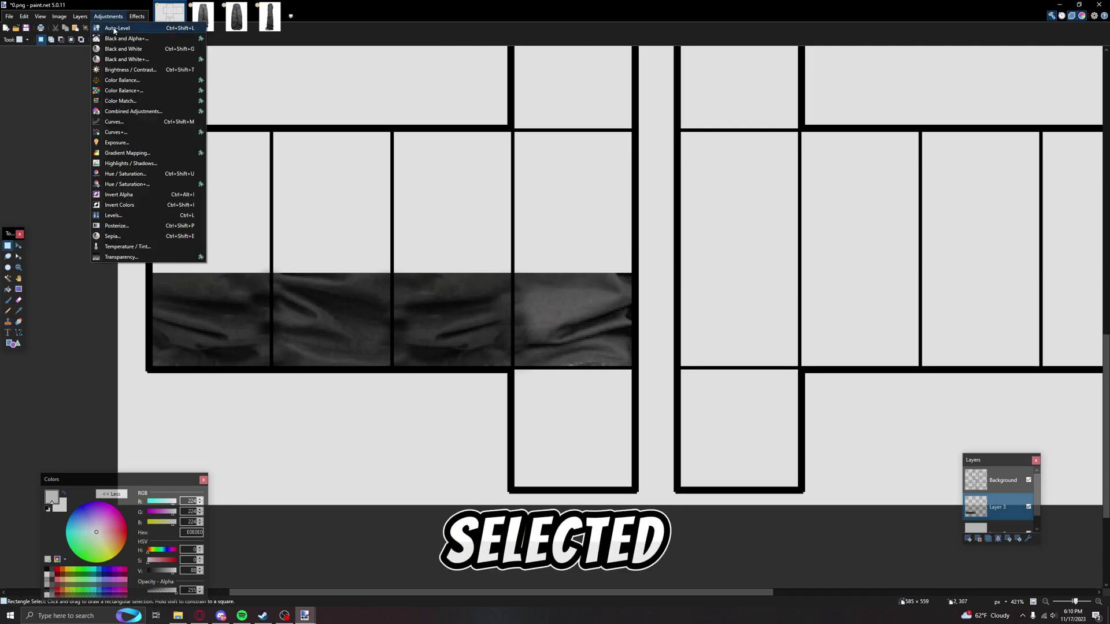
{"action": "left_click", "coordinate": [120, 60]}
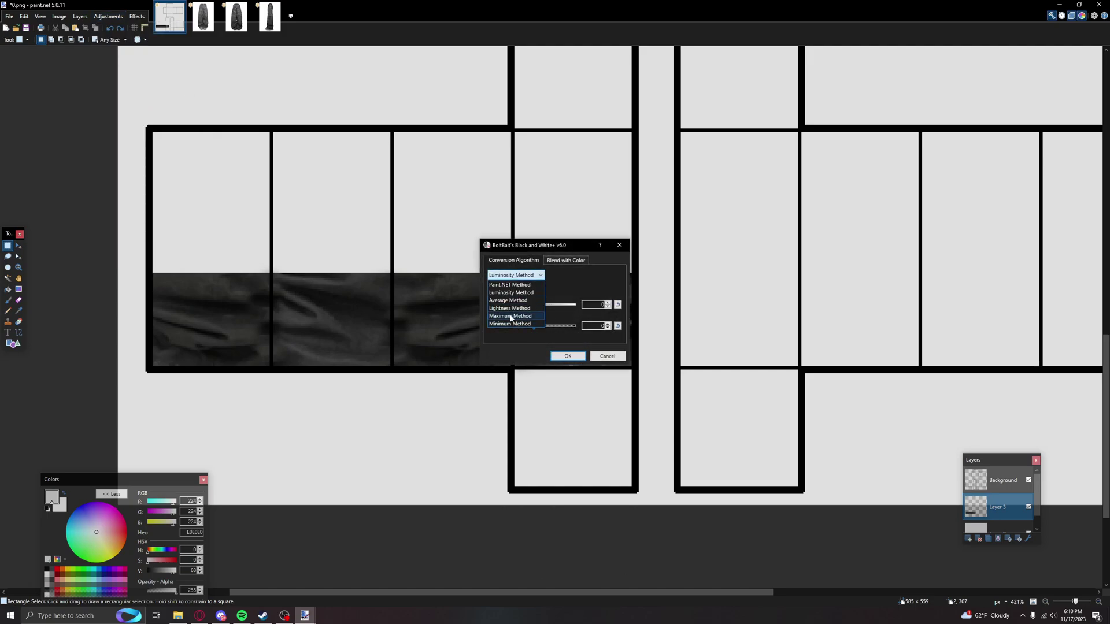
{"action": "left_click_drag", "start_coordinate": [536, 247], "coordinate": [624, 170]}
{"action": "mouse_move", "coordinate": [622, 227]}
{"action": "left_mouse_down"}
{"action": "mouse_move", "coordinate": [653, 227]}
{"action": "mouse_move", "coordinate": [629, 227]}
{"action": "mouse_move", "coordinate": [646, 230]}
{"action": "mouse_move", "coordinate": [616, 249]}
{"action": "mouse_move", "coordinate": [635, 228]}
{"action": "left_mouse_up"}
{"action": "left_click", "coordinate": [705, 228]}
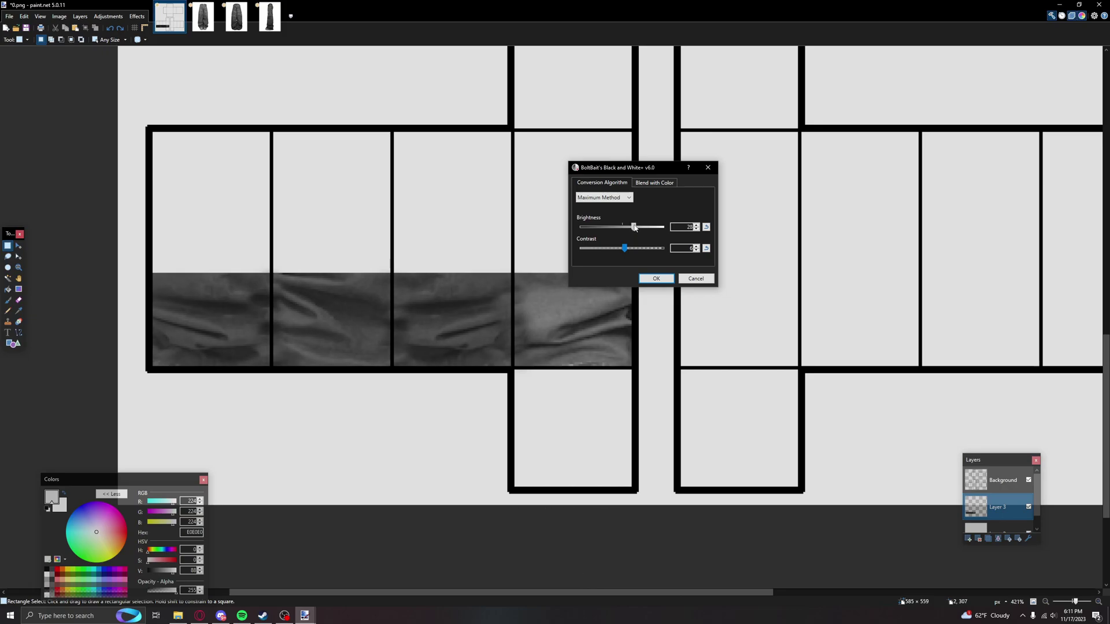
{"action": "left_click", "coordinate": [656, 279]}
Make the fabric on Layer 3 more transparent with a Transparency adjustment of -20.
{"action": "scroll", "coordinate": [489, 334], "scroll_direction": "down", "scroll_amount": 4}
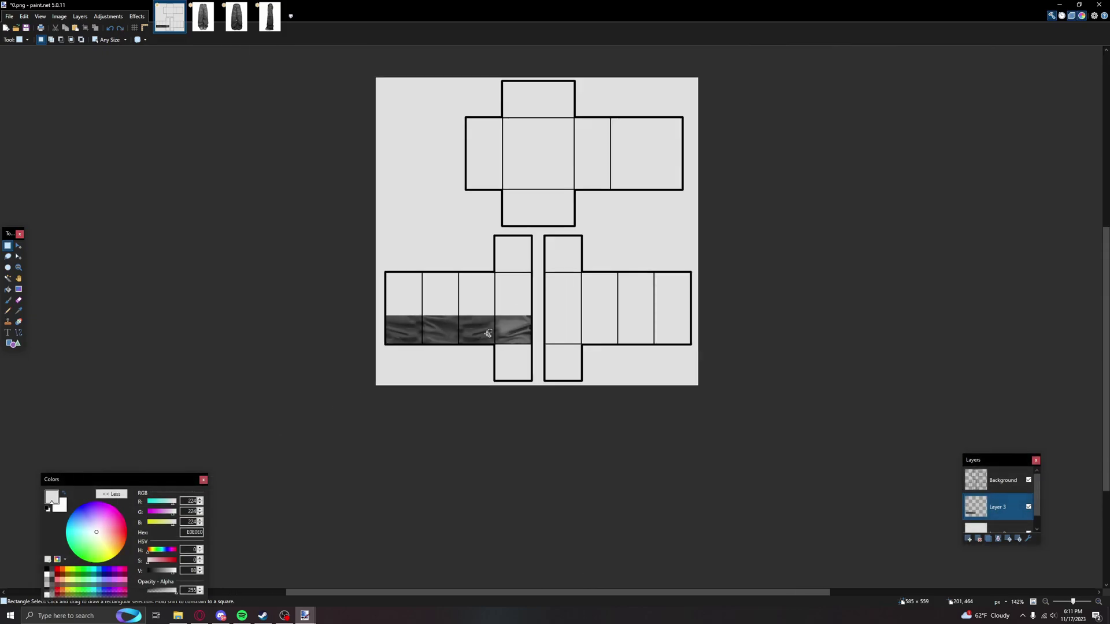
{"action": "scroll", "coordinate": [489, 333], "scroll_direction": "up", "scroll_amount": 3}
{"action": "scroll", "coordinate": [489, 333], "scroll_direction": "up", "scroll_amount": 2}
{"action": "scroll", "coordinate": [483, 330], "scroll_direction": "down", "scroll_amount": 4}
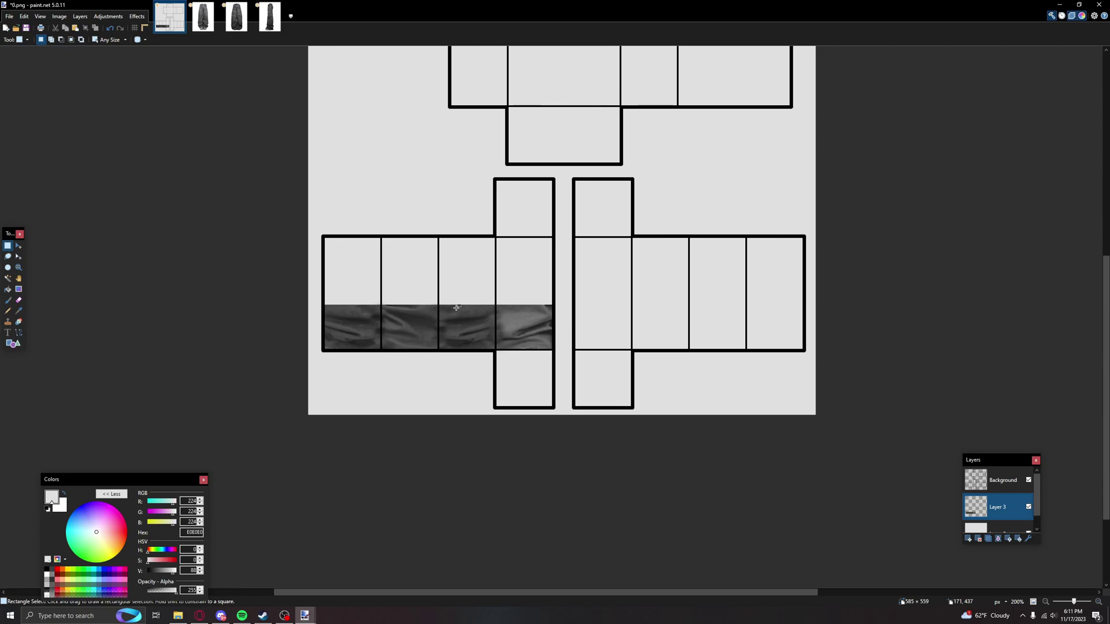
{"action": "scroll", "coordinate": [228, 80], "scroll_direction": "up", "scroll_amount": 3}
{"action": "left_click", "coordinate": [119, 17]}
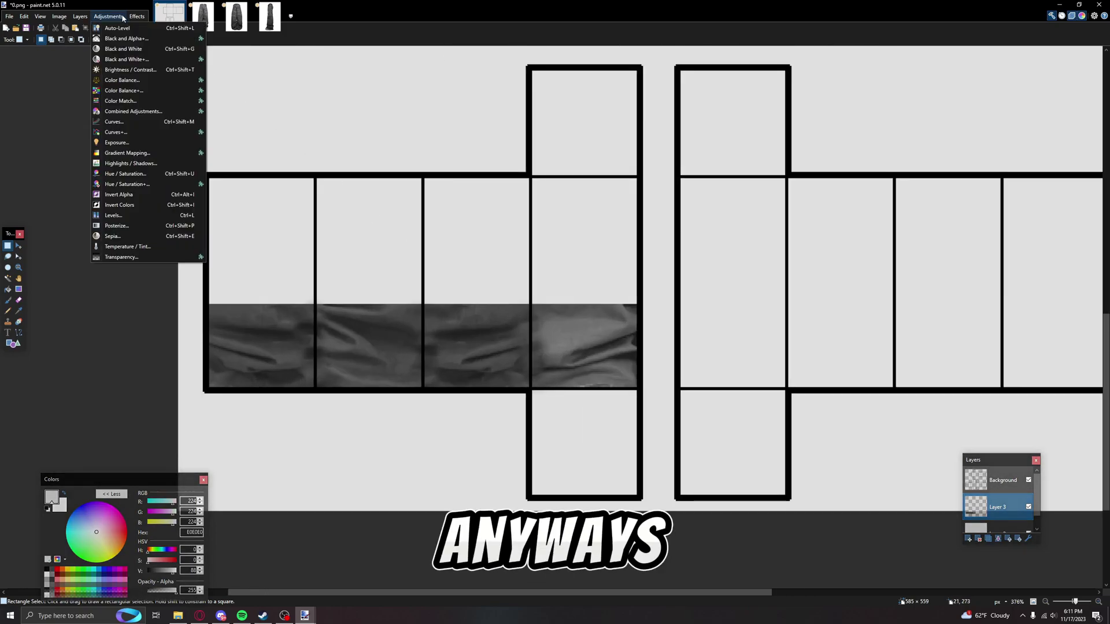
{"action": "left_click", "coordinate": [120, 258]}
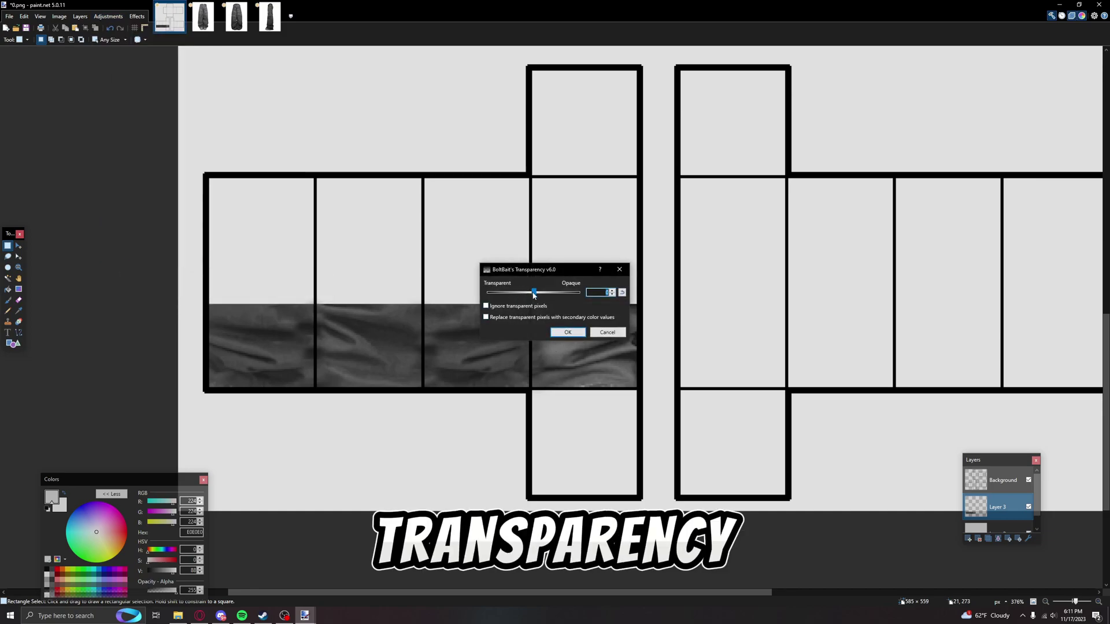
{"action": "left_click_drag", "start_coordinate": [532, 291], "coordinate": [519, 293]}
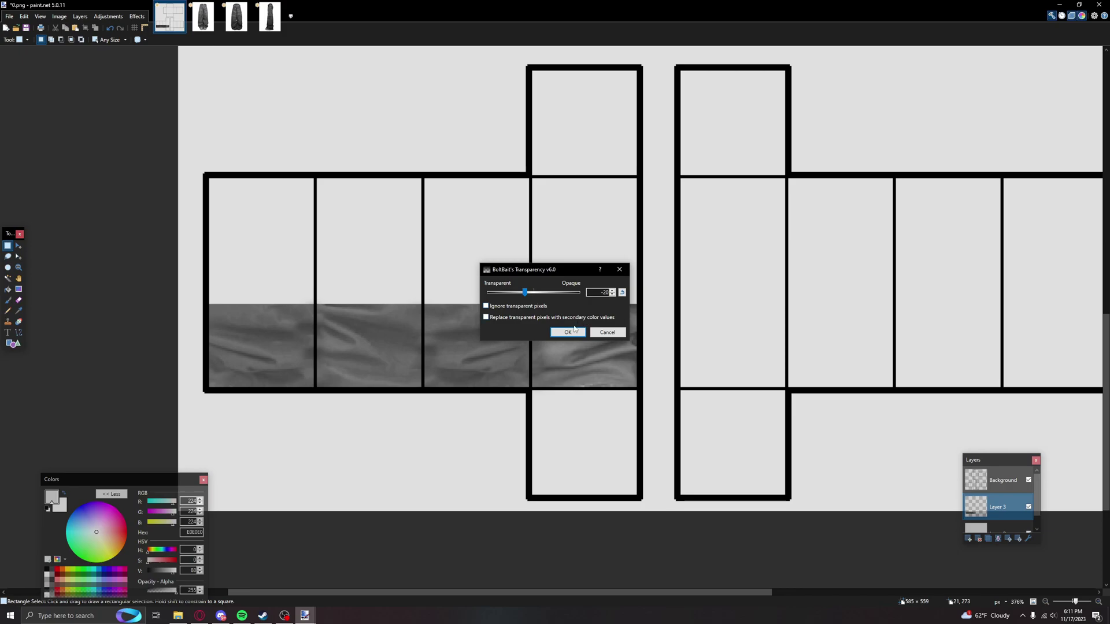
{"action": "left_click", "coordinate": [568, 332]}
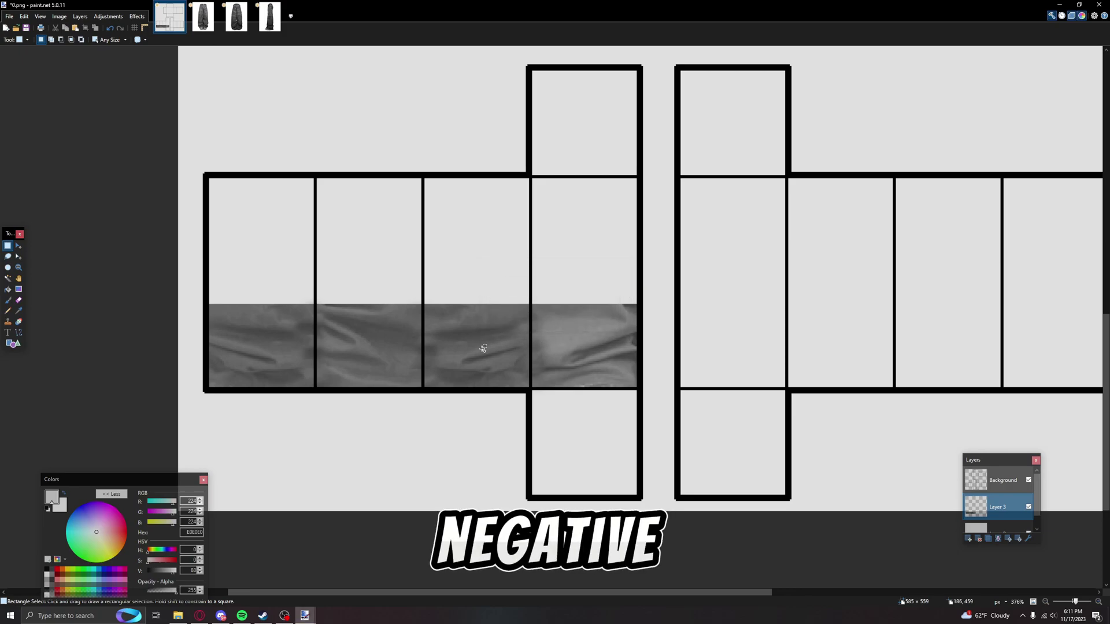
Sharpen the fabric wrinkles with a Highlights / Shadows adjustment, setting clarity to 100 and radius to 10.00.
{"action": "scroll", "coordinate": [483, 348], "scroll_direction": "down", "scroll_amount": 5, "text": "ctrl"}
{"action": "scroll", "coordinate": [664, 361], "scroll_direction": "up", "scroll_amount": 5, "text": "ctrl"}
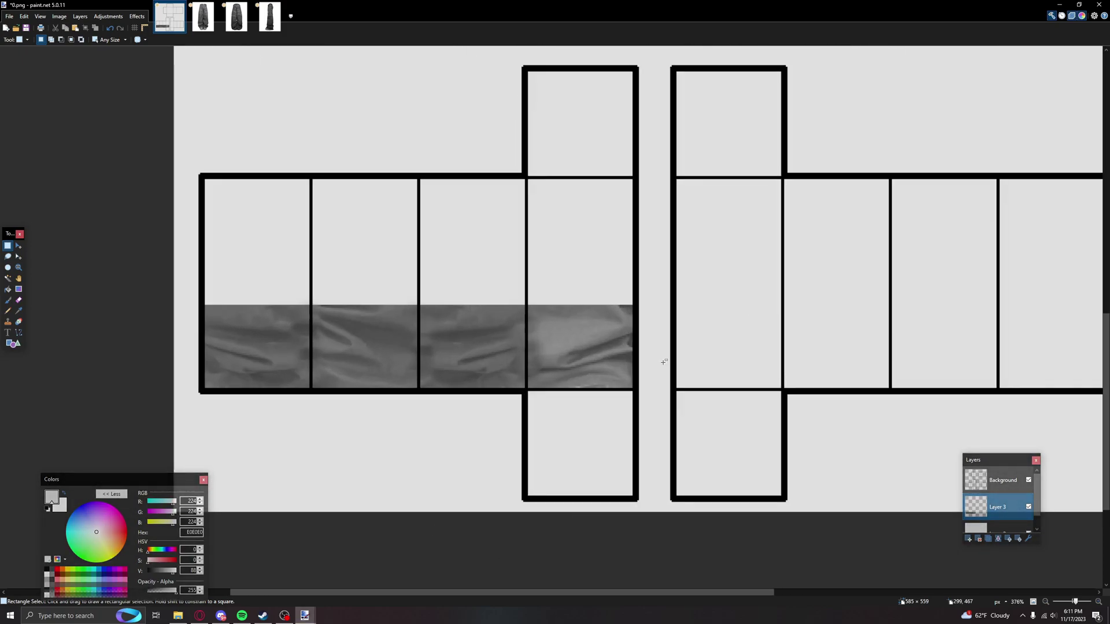
{"action": "left_click", "coordinate": [109, 16]}
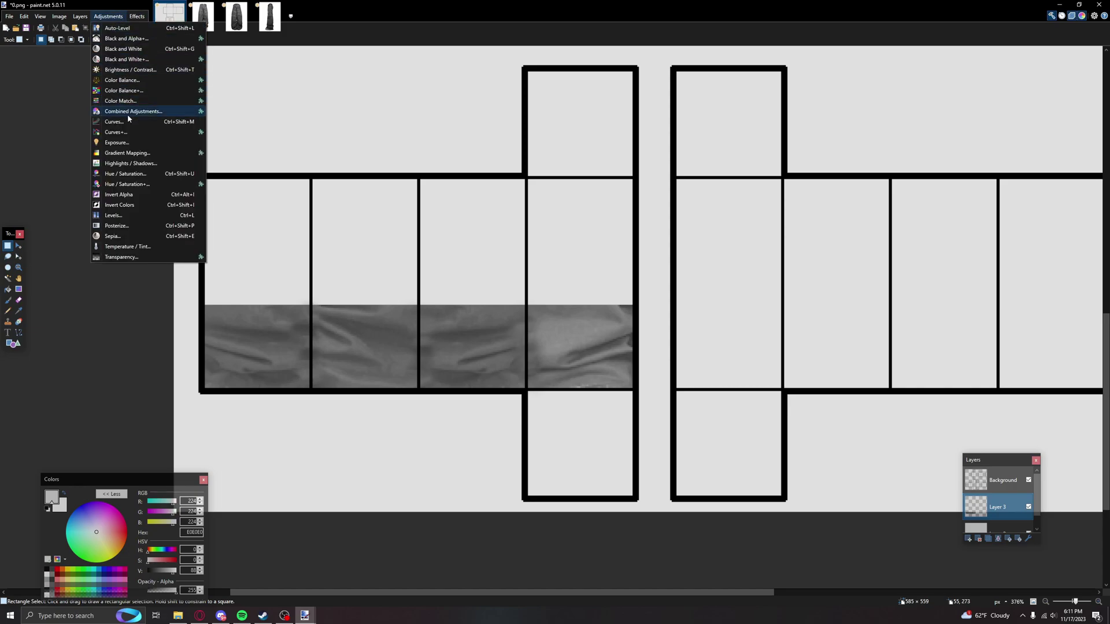
{"action": "left_click", "coordinate": [125, 169]}
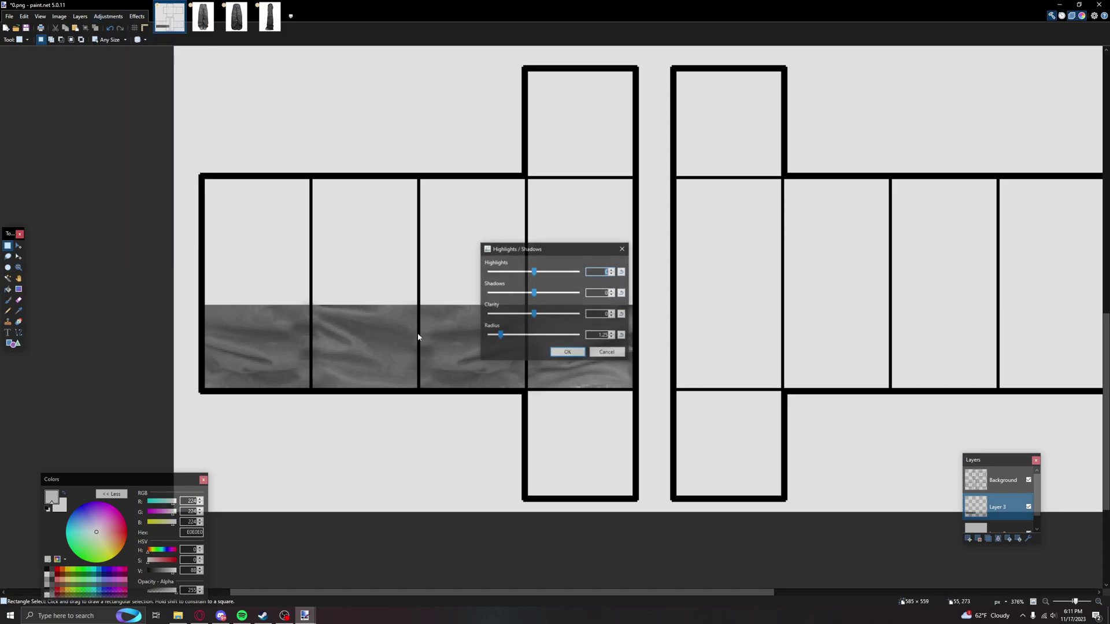
{"action": "left_click_drag", "start_coordinate": [533, 314], "coordinate": [576, 314]}
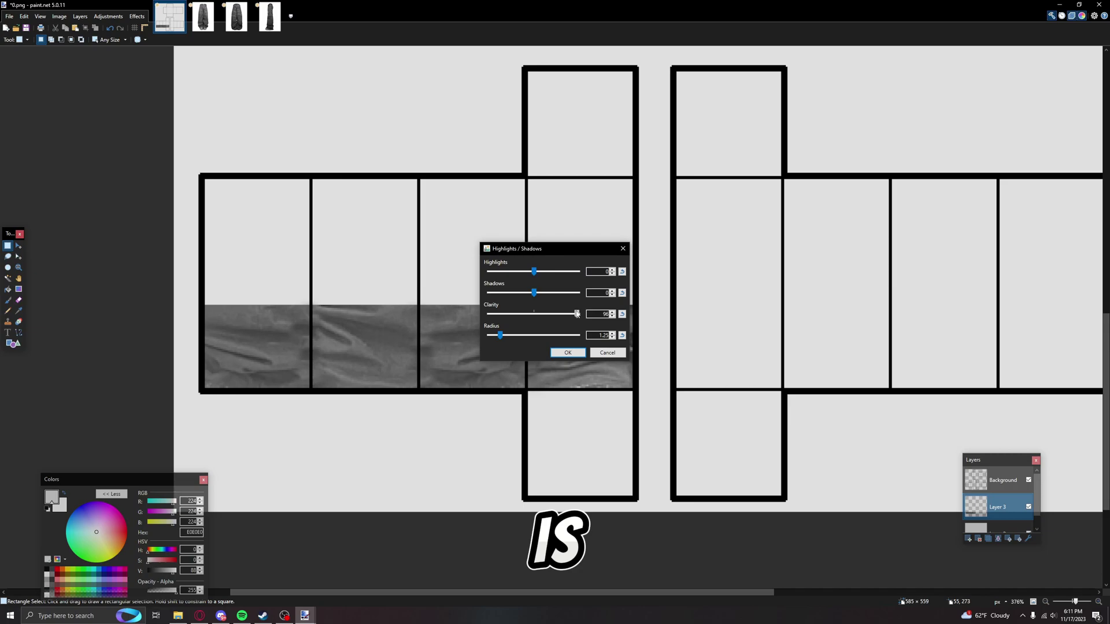
{"action": "left_click_drag", "start_coordinate": [555, 247], "coordinate": [365, 219]}
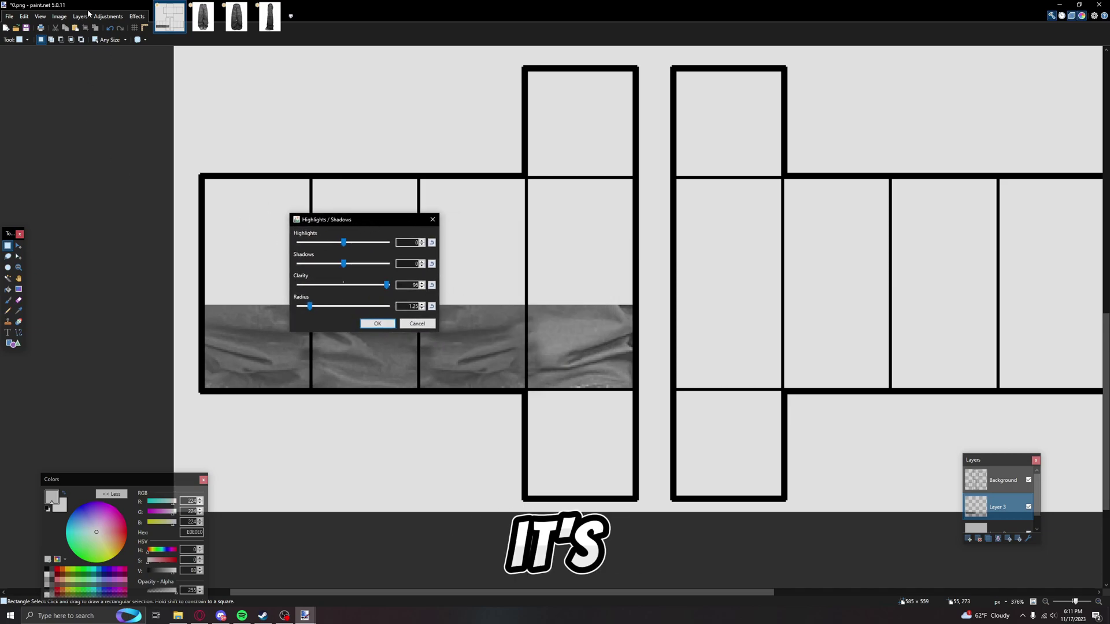
{"action": "left_click_drag", "start_coordinate": [386, 287], "coordinate": [389, 303]}
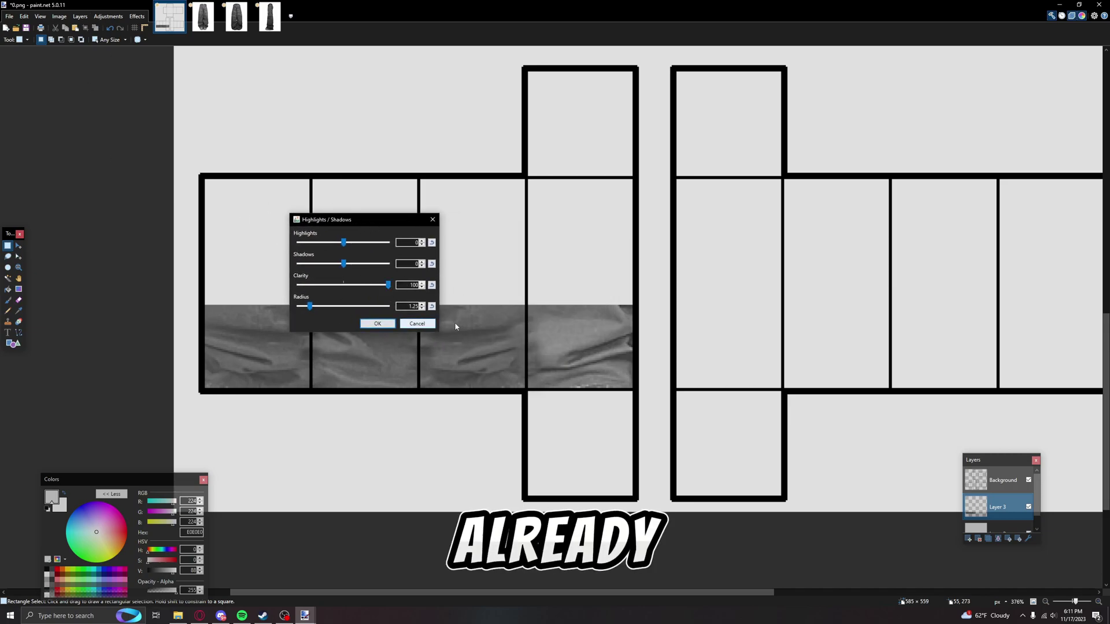
{"action": "left_click_drag", "start_coordinate": [310, 306], "coordinate": [393, 310]}
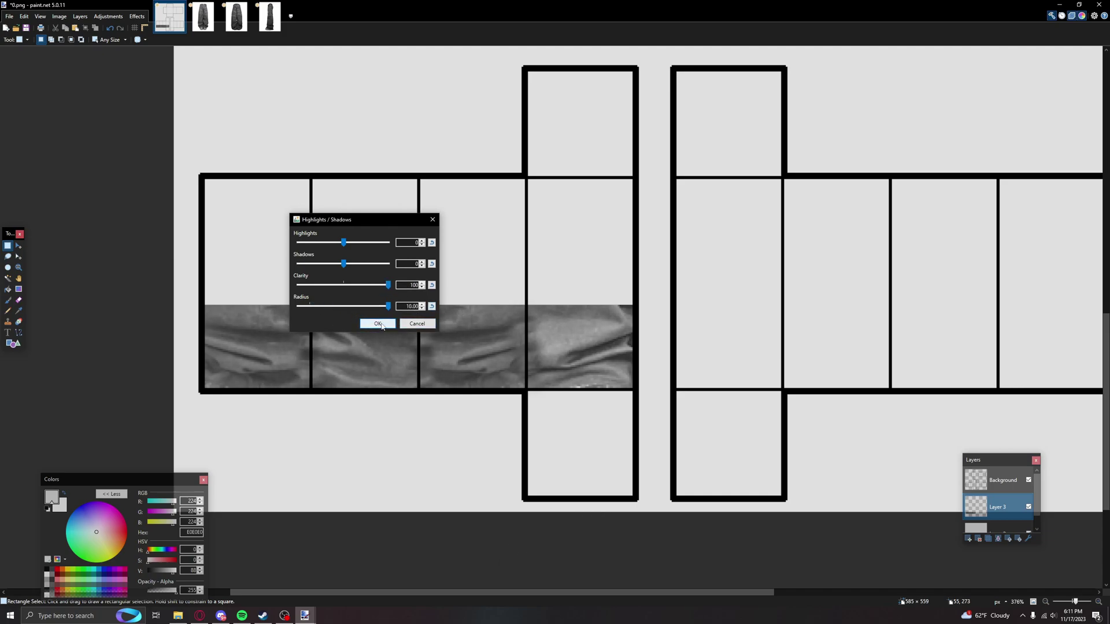
{"action": "left_click", "coordinate": [378, 324]}
Select the empty area surrounding the fabric strip on Layer 3 with the Magic Wand at 50% tolerance.
{"action": "scroll", "coordinate": [508, 441], "scroll_direction": "down", "scroll_amount": 4}
{"action": "scroll", "coordinate": [536, 405], "scroll_direction": "up", "scroll_amount": 4}
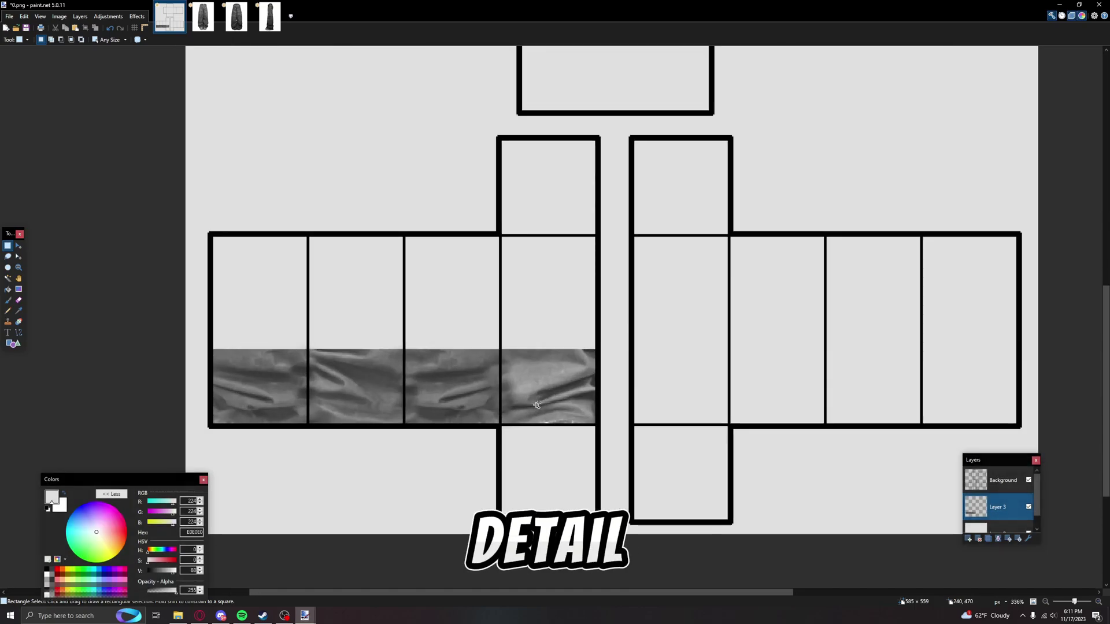
{"action": "scroll", "coordinate": [537, 405], "scroll_direction": "up", "scroll_amount": 4}
{"action": "scroll", "coordinate": [869, 481], "scroll_direction": "down", "scroll_amount": 2}
{"action": "scroll", "coordinate": [556, 405], "scroll_direction": "down", "scroll_amount": 4}
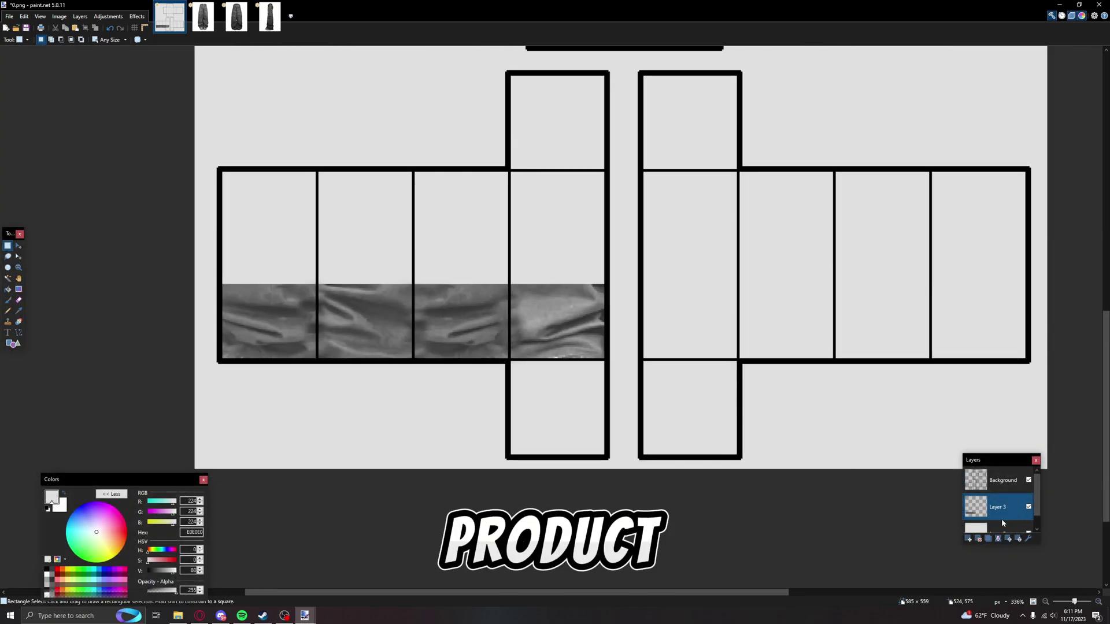
{"action": "scroll", "coordinate": [1002, 523], "scroll_direction": "down", "scroll_amount": 1}
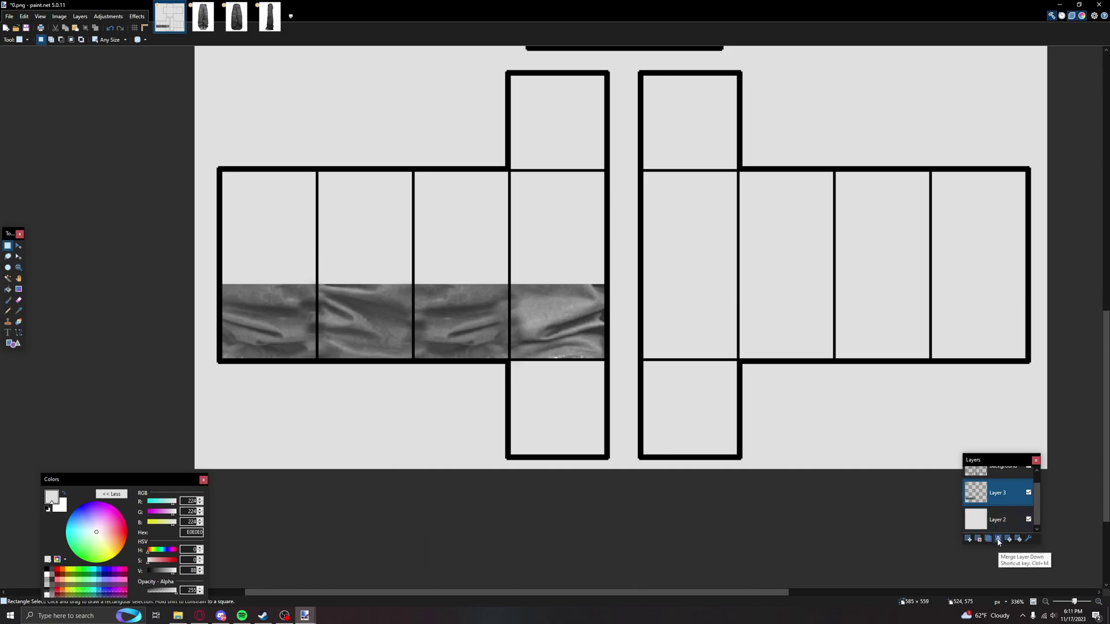
{"action": "left_click", "coordinate": [997, 523]}
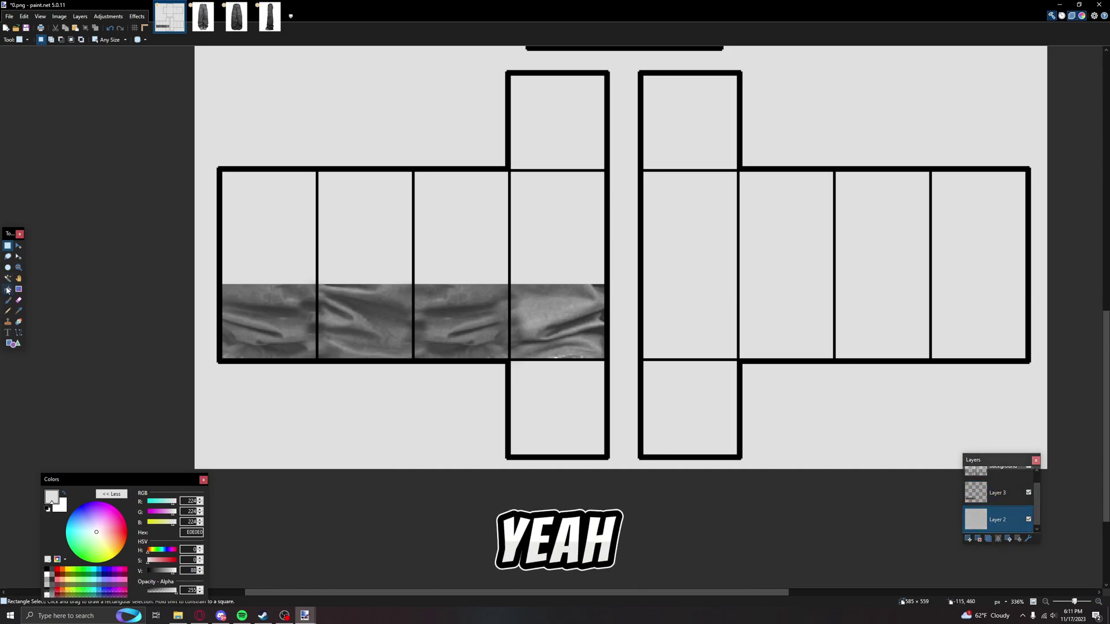
{"action": "left_click", "coordinate": [8, 278]}
{"action": "left_click", "coordinate": [997, 493]}
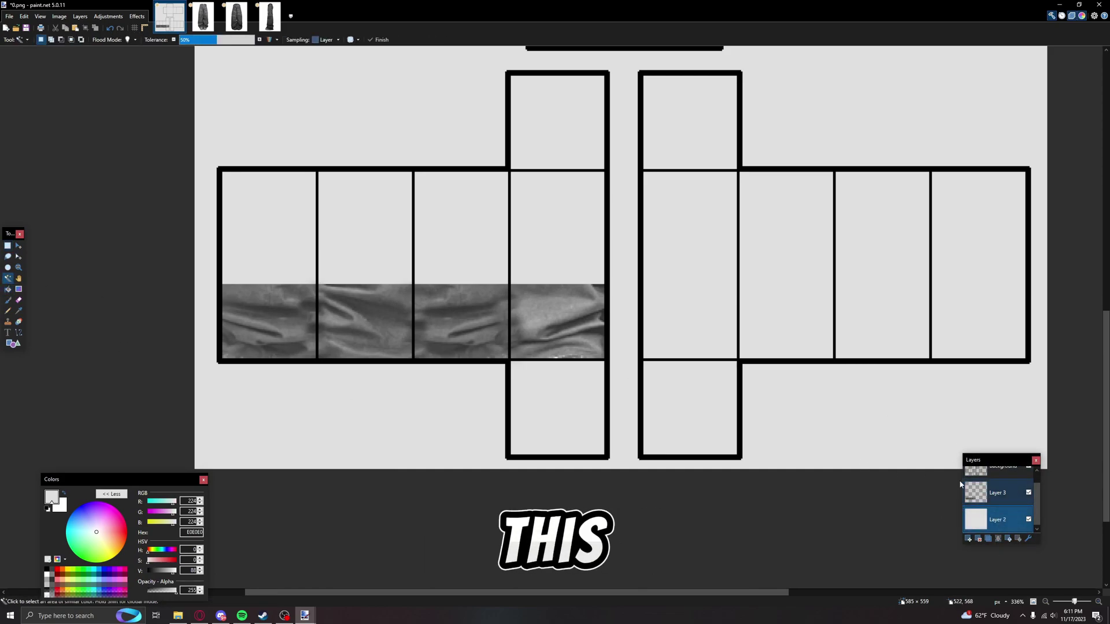
{"action": "left_click", "coordinate": [629, 263]}
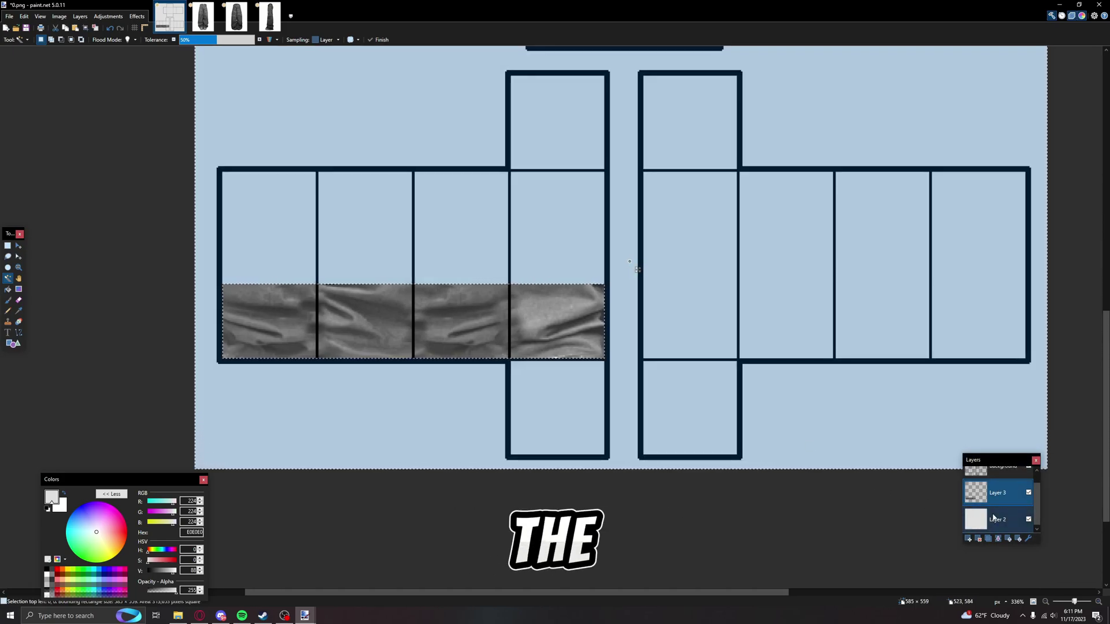
Delete the light grey fill on Layer 2 everywhere outside the fabric strip, and drop the selection.
{"action": "left_click", "coordinate": [993, 518]}
{"action": "key", "text": "Delete"}
{"action": "key", "text": "ctrl+d"}
{"action": "scroll", "coordinate": [543, 358], "scroll_direction": "down", "scroll_amount": 3}
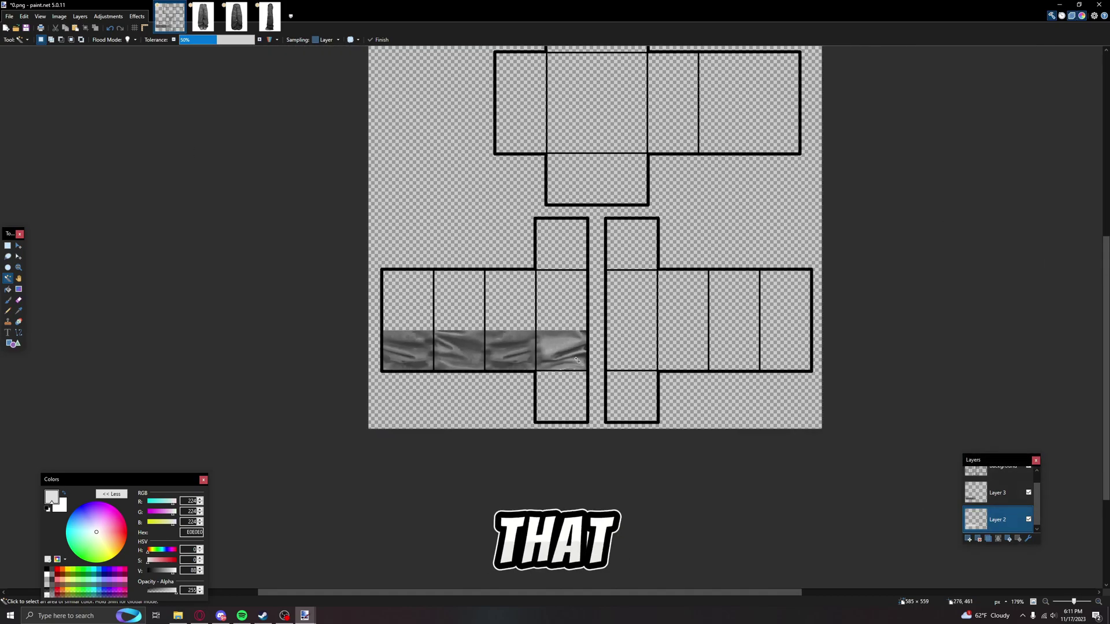
Check the grey base beneath the fabric by briefly hiding Layer 3, and merge Layer 3 down into Layer 2.
{"action": "scroll", "coordinate": [543, 358], "scroll_direction": "up", "scroll_amount": 3}
{"action": "left_click", "coordinate": [1028, 494]}
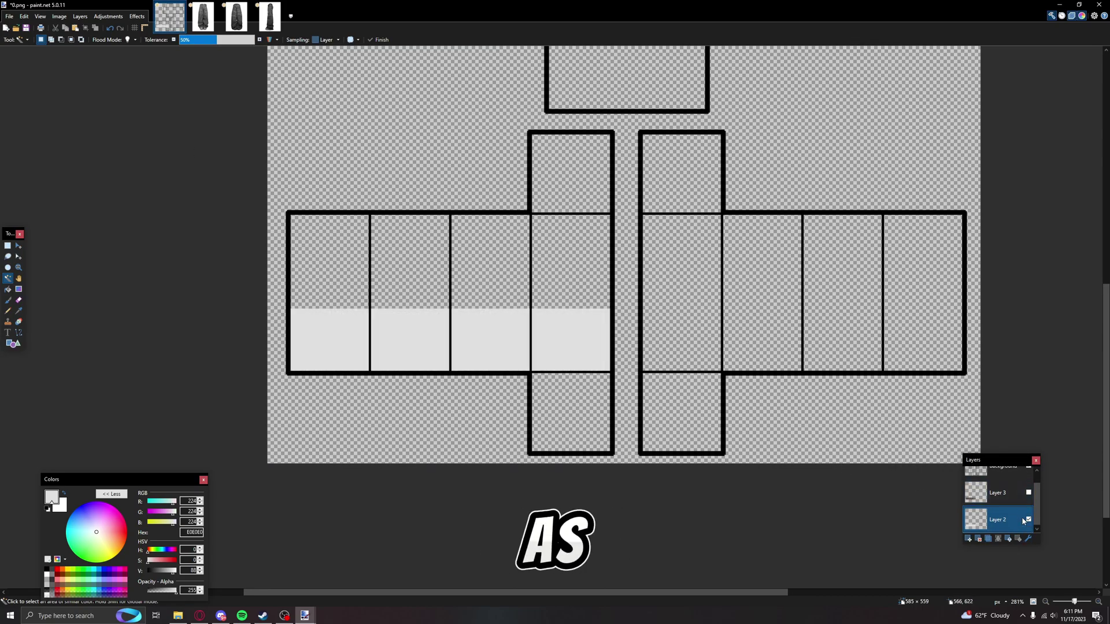
{"action": "left_click", "coordinate": [1027, 492]}
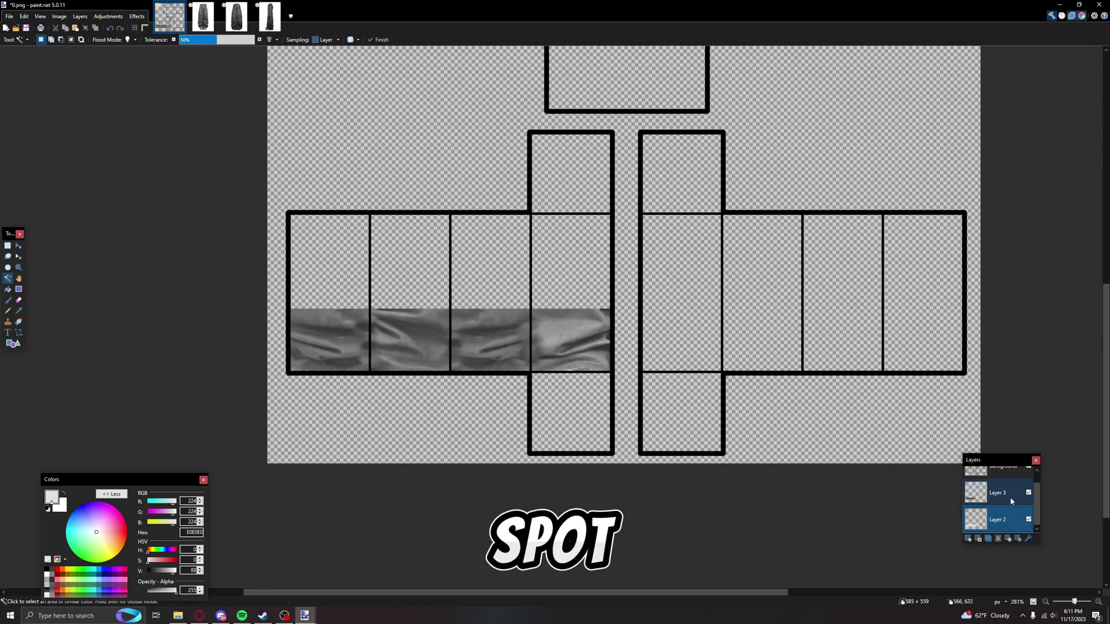
{"action": "left_click", "coordinate": [1009, 496]}
{"action": "left_click", "coordinate": [998, 542]}
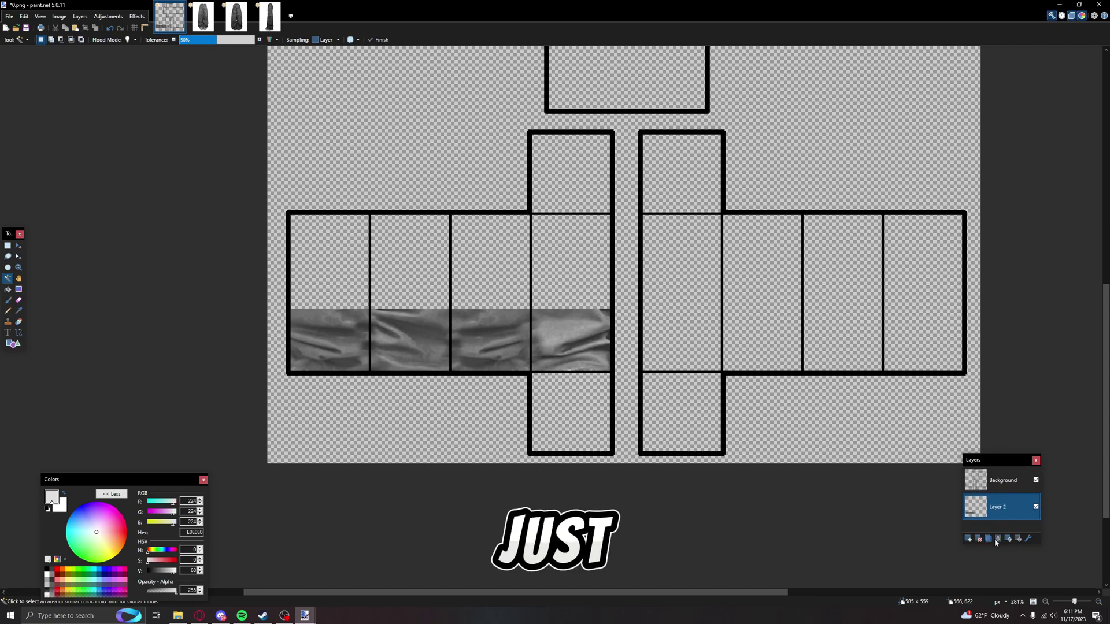
Fade out the upper edge of the fabric strip on Layer 2 using the Eraser at 0% hardness and brush size 100.
{"action": "scroll", "coordinate": [454, 330], "scroll_direction": "down", "scroll_amount": 3}
{"action": "scroll", "coordinate": [455, 329], "scroll_direction": "up", "scroll_amount": 5}
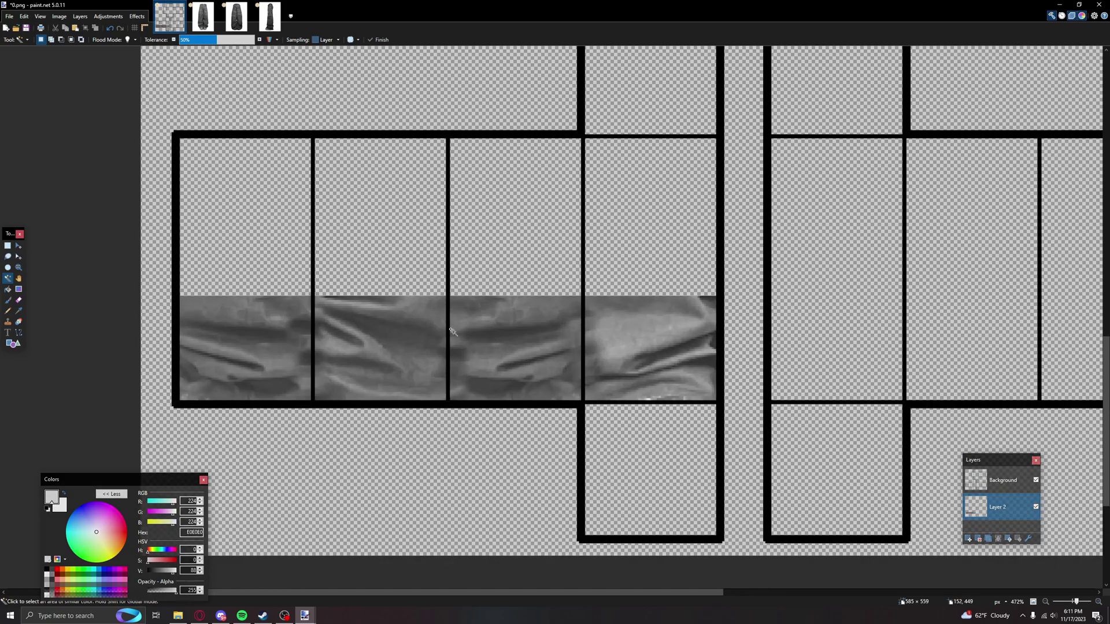
{"action": "left_click", "coordinate": [19, 300]}
{"action": "double_click", "coordinate": [85, 40]}
{"action": "type", "text": "225"}
{"action": "scroll", "coordinate": [242, 124], "scroll_direction": "down", "scroll_amount": 2}
{"action": "scroll", "coordinate": [242, 123], "scroll_direction": "down", "scroll_amount": 2}
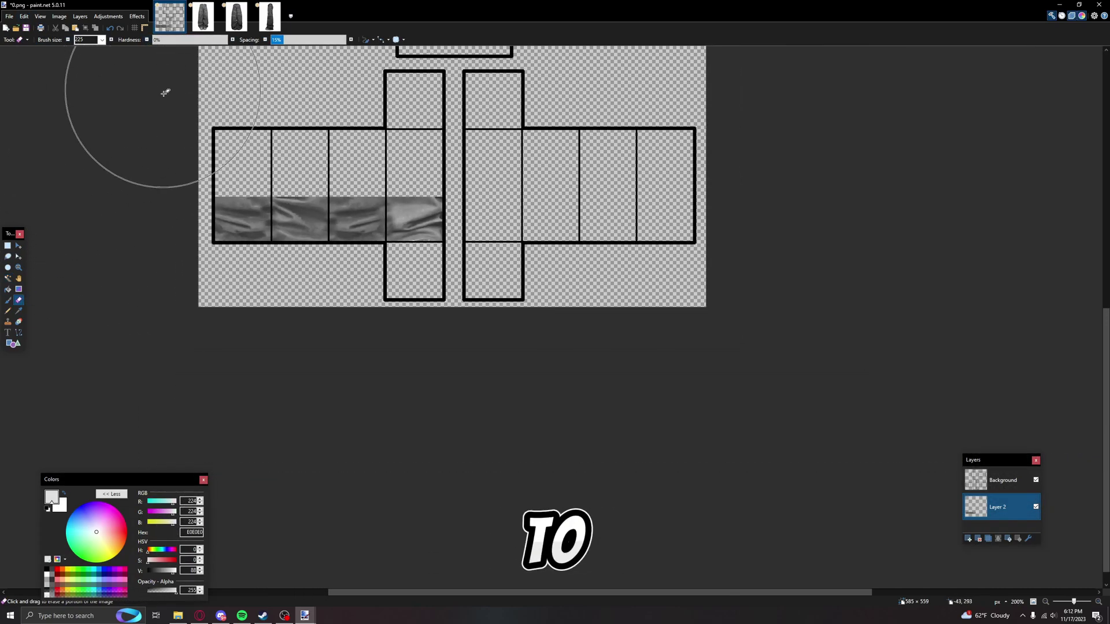
{"action": "scroll", "coordinate": [185, 203], "scroll_direction": "up", "scroll_amount": 3}
{"action": "triple_click", "coordinate": [85, 39]}
{"action": "type", "text": "150"}
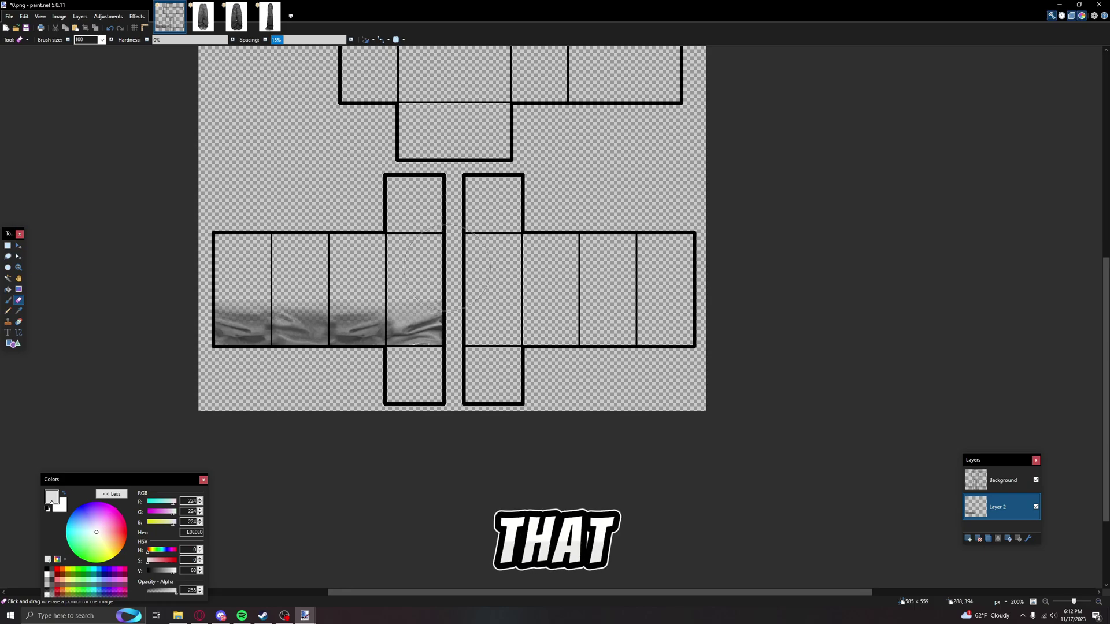
Strengthen the wrinkles on Layer 2 with a Brightness / Contrast adjustment of brightness 13 and contrast 28.
{"action": "scroll", "coordinate": [232, 428], "scroll_direction": "up", "scroll_amount": 5}
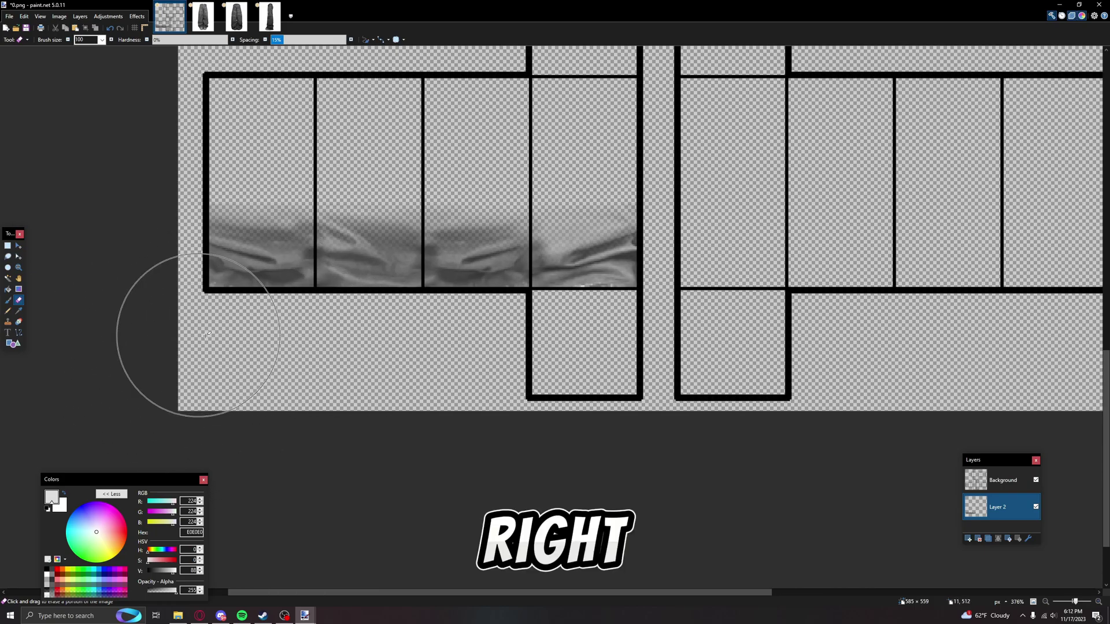
{"action": "scroll", "coordinate": [328, 352], "scroll_direction": "down", "scroll_amount": 5}
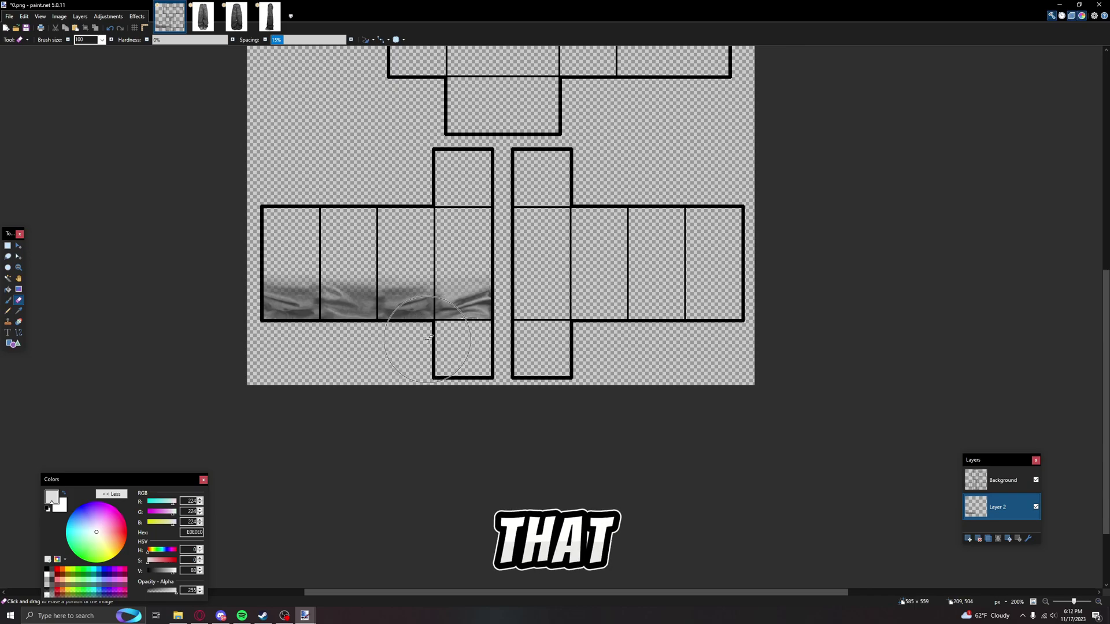
{"action": "scroll", "coordinate": [393, 324], "scroll_direction": "up", "scroll_amount": 5}
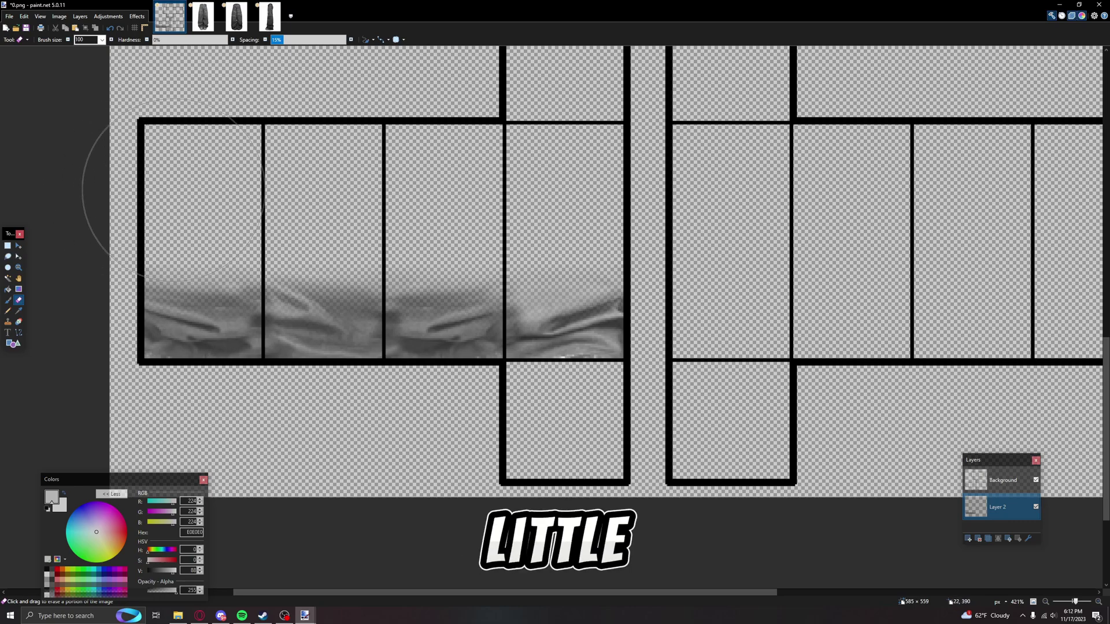
{"action": "scroll", "coordinate": [366, 259], "scroll_direction": "down", "scroll_amount": 2}
{"action": "scroll", "coordinate": [366, 259], "scroll_direction": "up", "scroll_amount": 4}
{"action": "left_click", "coordinate": [108, 16]}
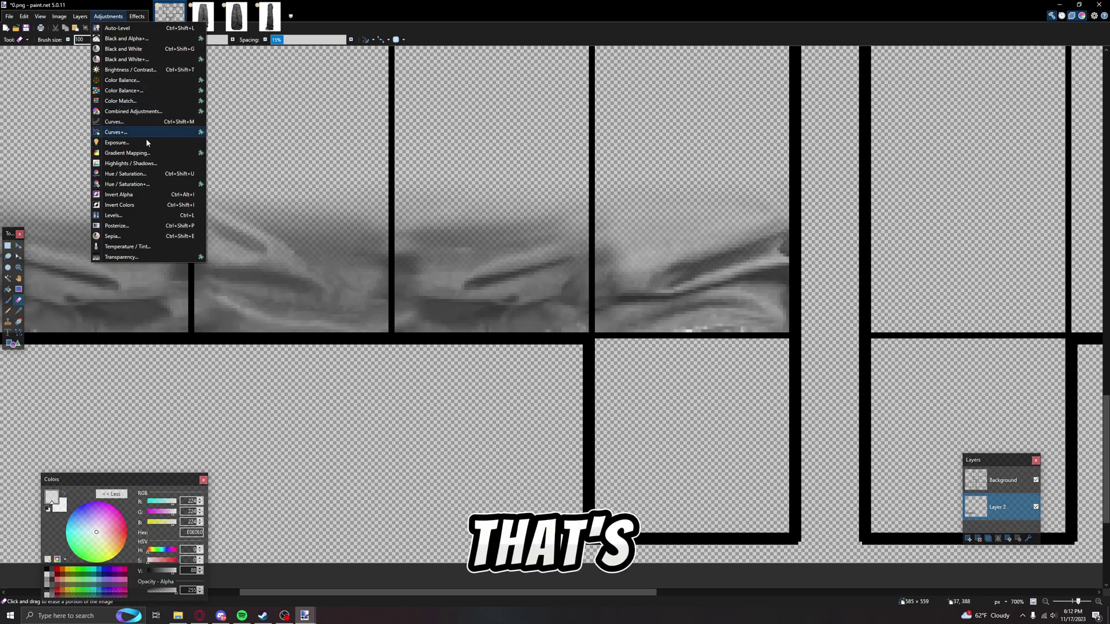
{"action": "left_click", "coordinate": [130, 69]}
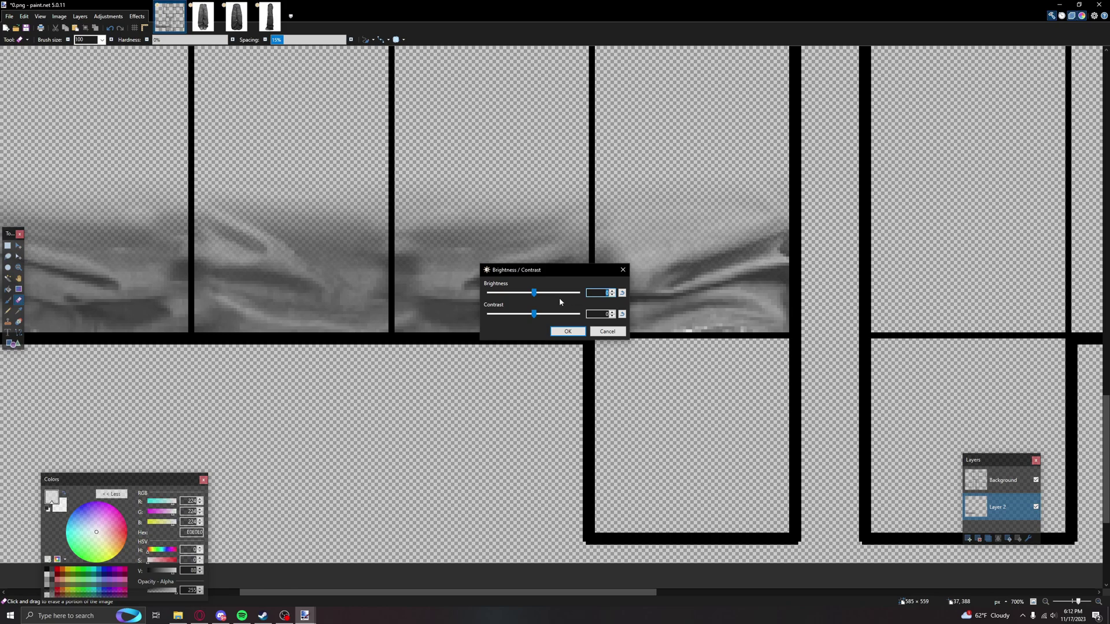
{"action": "left_click_drag", "start_coordinate": [533, 292], "coordinate": [537, 315]}
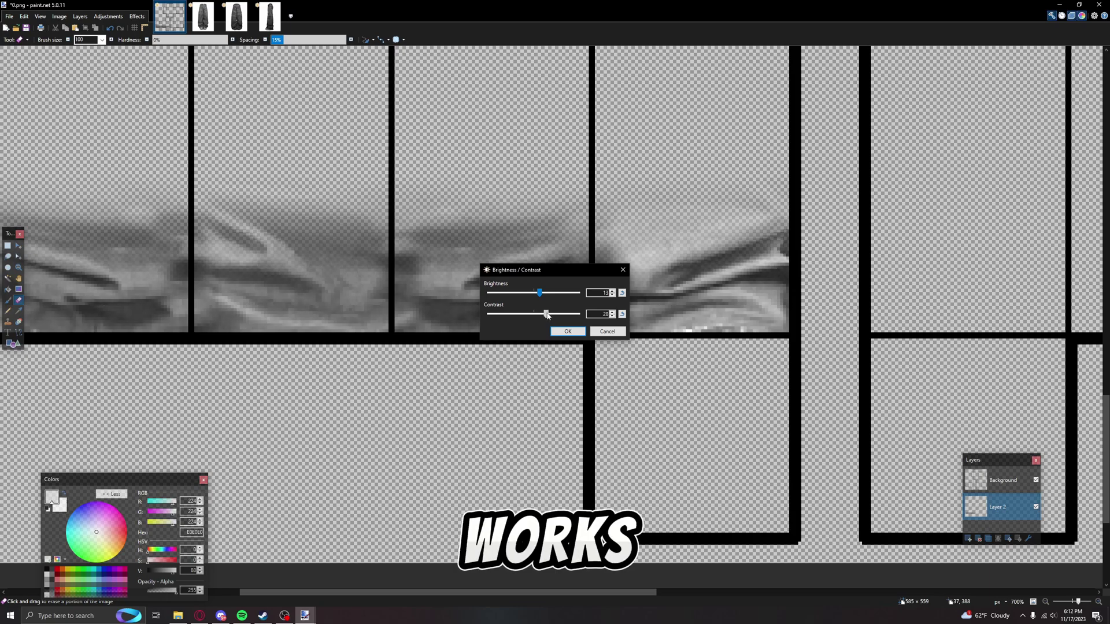
{"action": "left_click", "coordinate": [559, 333]}
Copy the faded fabric strip and place the duplicate at the same height across the other leg's four panels, then deselect it.
{"action": "scroll", "coordinate": [556, 341], "scroll_direction": "down", "scroll_amount": 6}
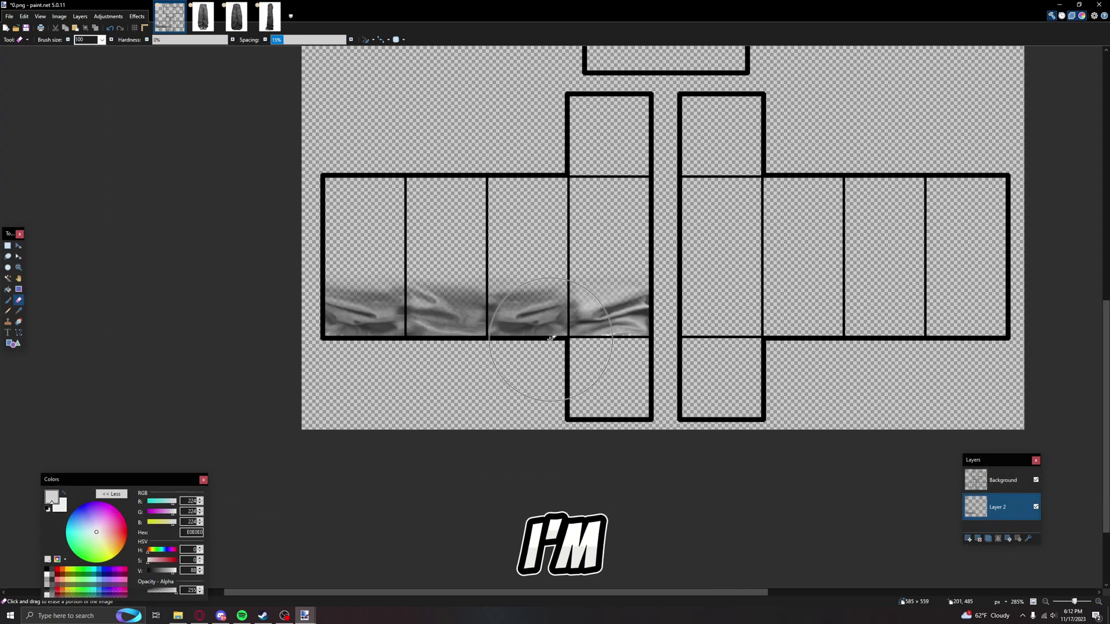
{"action": "scroll", "coordinate": [571, 356], "scroll_direction": "up", "scroll_amount": 2}
{"action": "scroll", "coordinate": [571, 357], "scroll_direction": "up", "scroll_amount": 1}
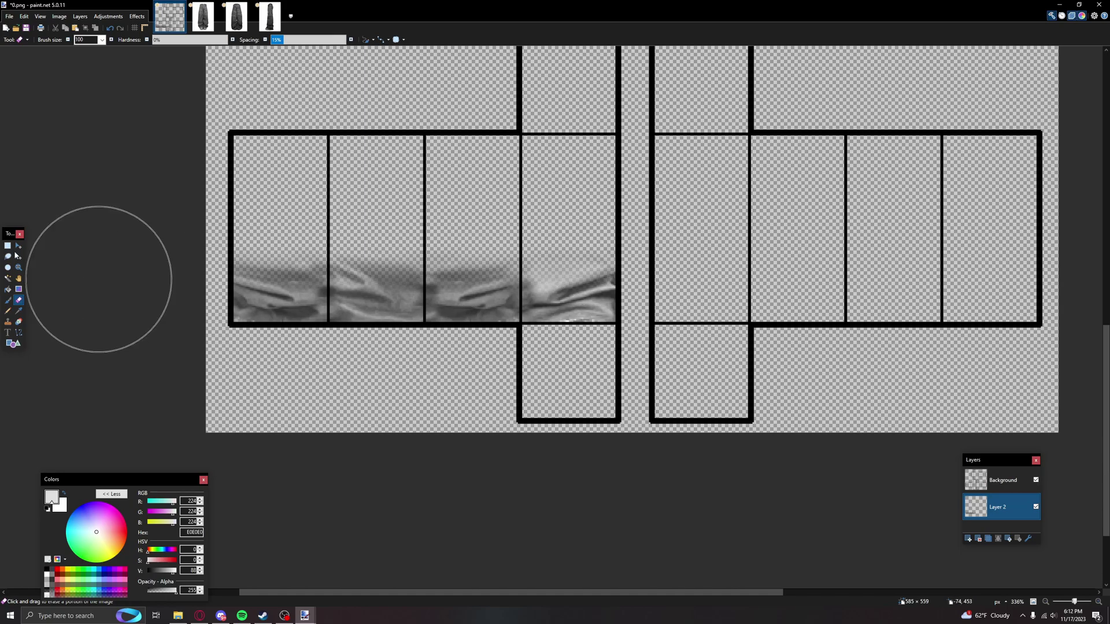
{"action": "left_click", "coordinate": [8, 245]}
{"action": "scroll", "coordinate": [401, 360], "scroll_direction": "up", "scroll_amount": 1}
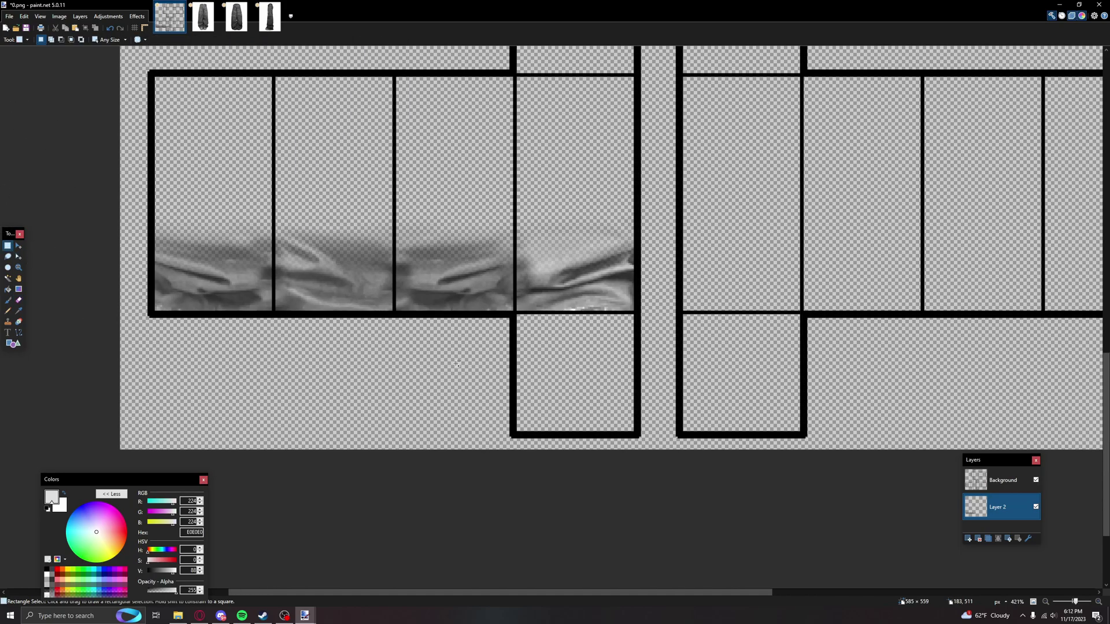
{"action": "scroll", "coordinate": [636, 306], "scroll_direction": "up", "scroll_amount": 3}
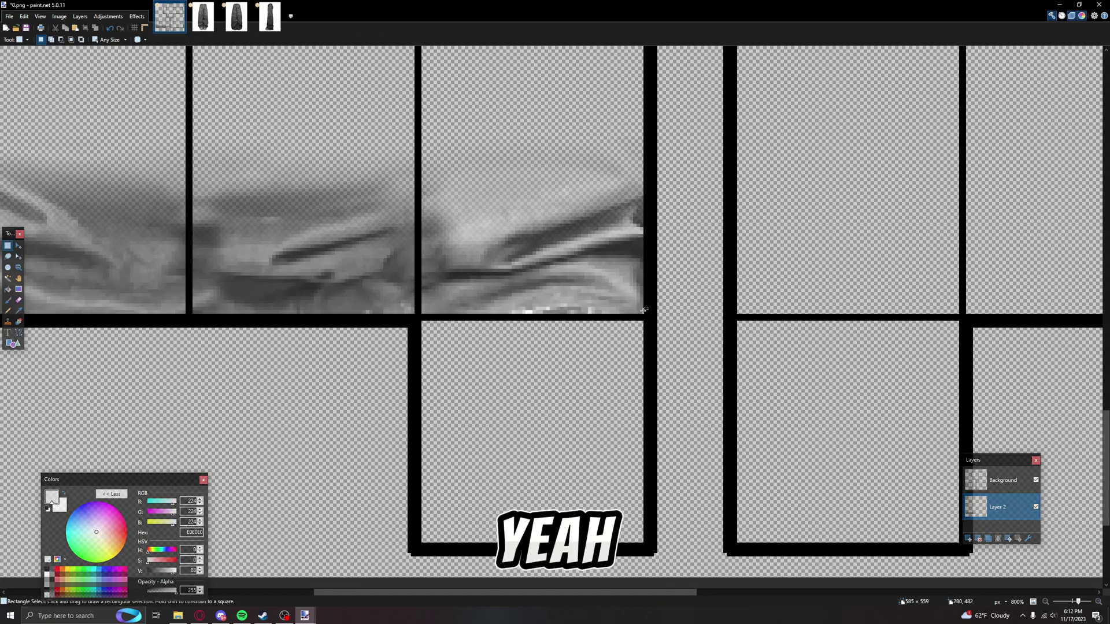
{"action": "scroll", "coordinate": [644, 310], "scroll_direction": "down", "scroll_amount": 3}
{"action": "left_click_drag", "start_coordinate": [644, 305], "coordinate": [138, 197]}
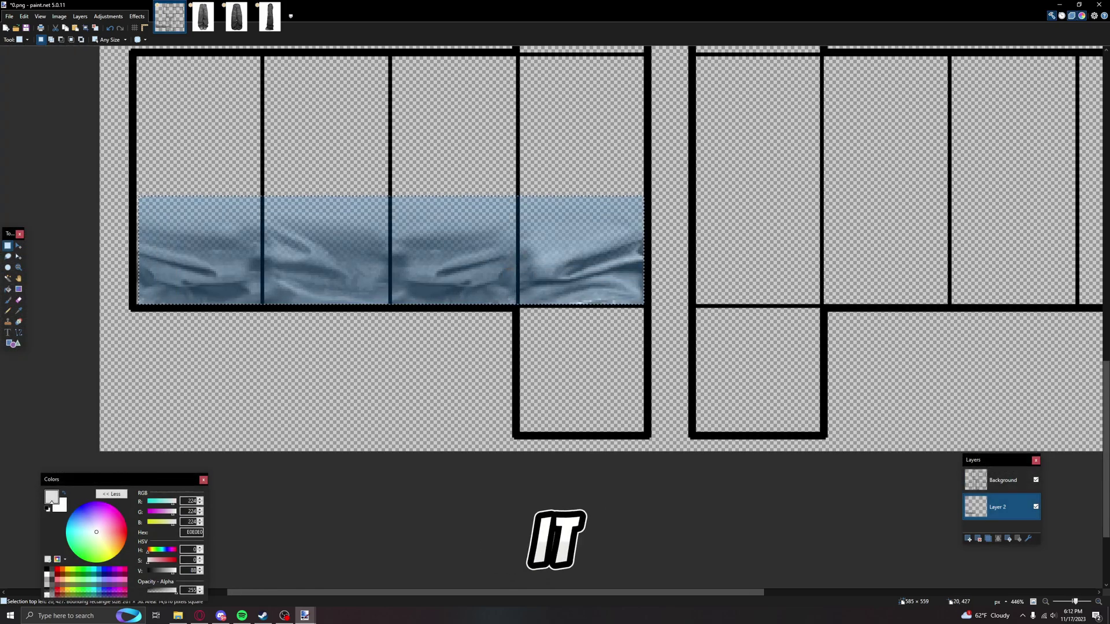
{"action": "key", "text": "ctrl+c"}
{"action": "key", "text": "ctrl+v"}
{"action": "left_click_drag", "start_coordinate": [152, 255], "coordinate": [718, 254]}
{"action": "scroll", "coordinate": [555, 330], "scroll_direction": "down", "scroll_amount": 4}
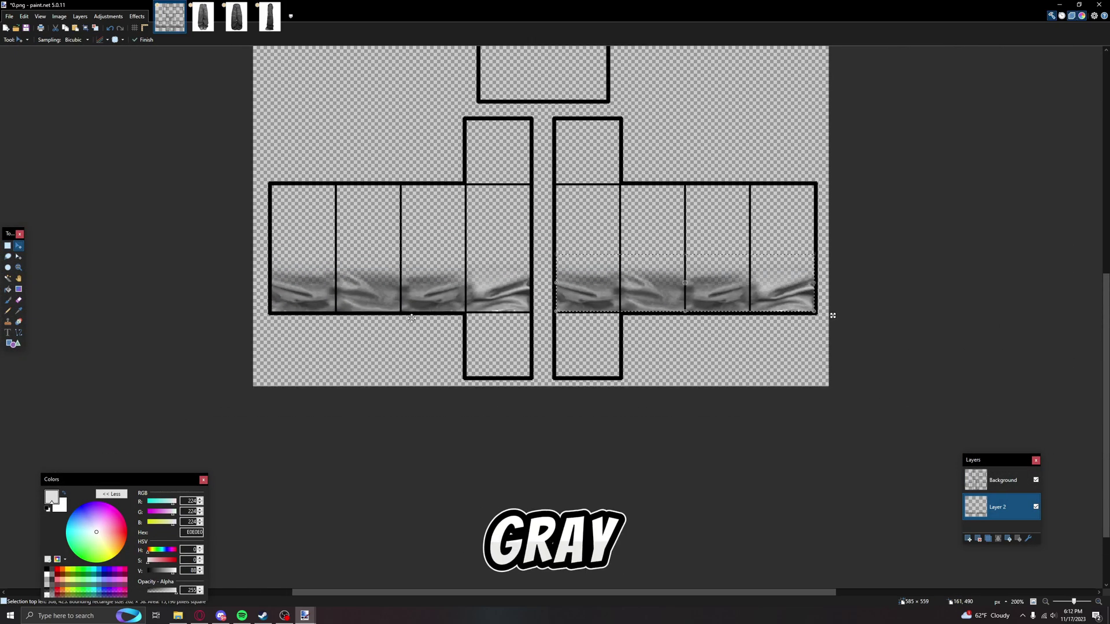
{"action": "left_click", "coordinate": [8, 246]}
{"action": "left_click", "coordinate": [502, 304]}
Push the lower fabric edge up into an arch on each leg's panel beside the centre gap, using Liquify with brush size 50.
{"action": "scroll", "coordinate": [502, 304], "scroll_direction": "up", "scroll_amount": 4}
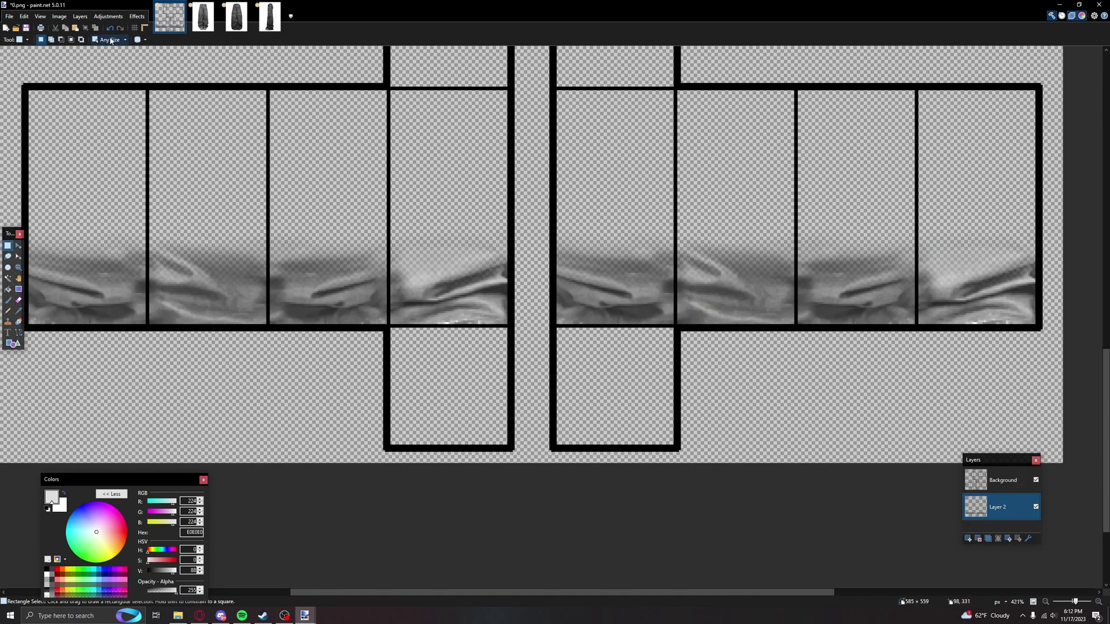
{"action": "left_click", "coordinate": [137, 17]}
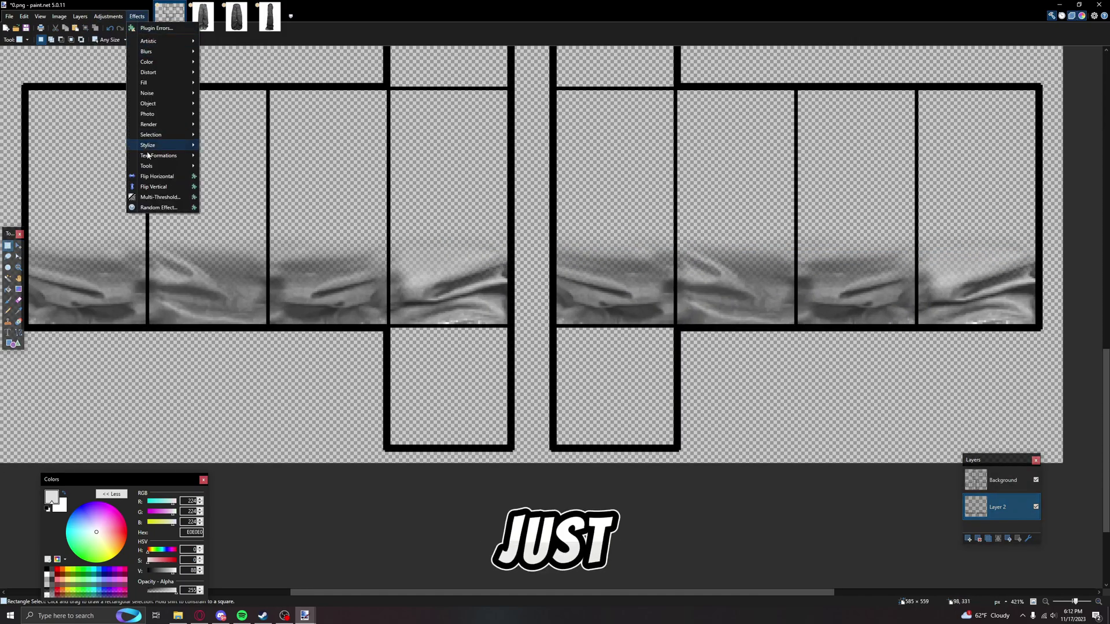
{"action": "mouse_move", "coordinate": [149, 157]}
{"action": "left_click", "coordinate": [223, 176]}
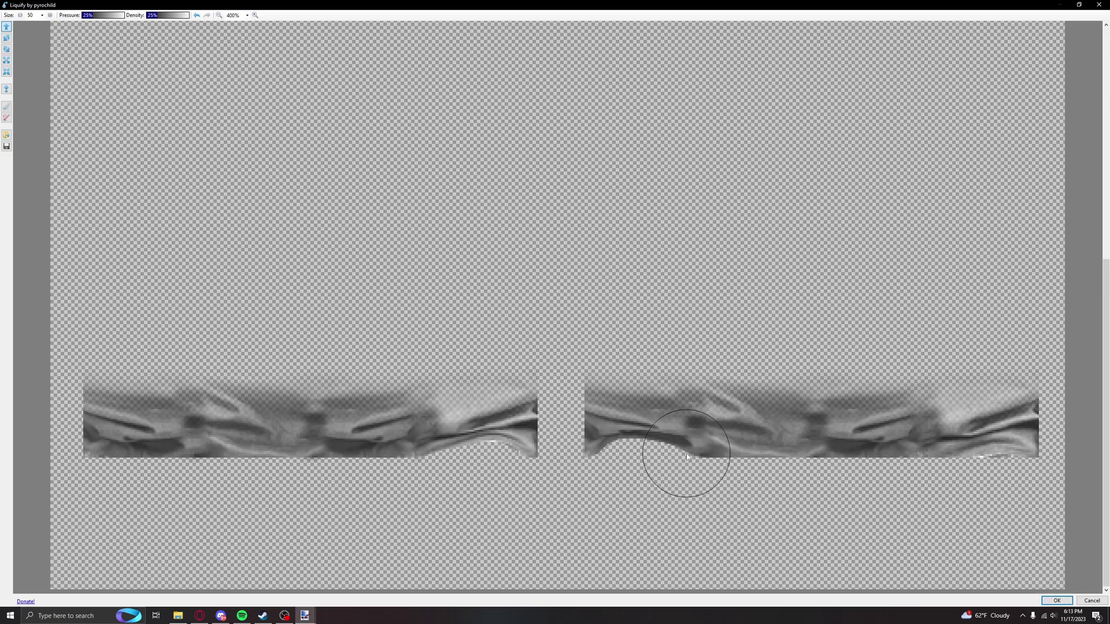
{"action": "left_click_drag", "start_coordinate": [640, 454], "coordinate": [631, 452]}
{"action": "left_click", "coordinate": [1056, 601]}
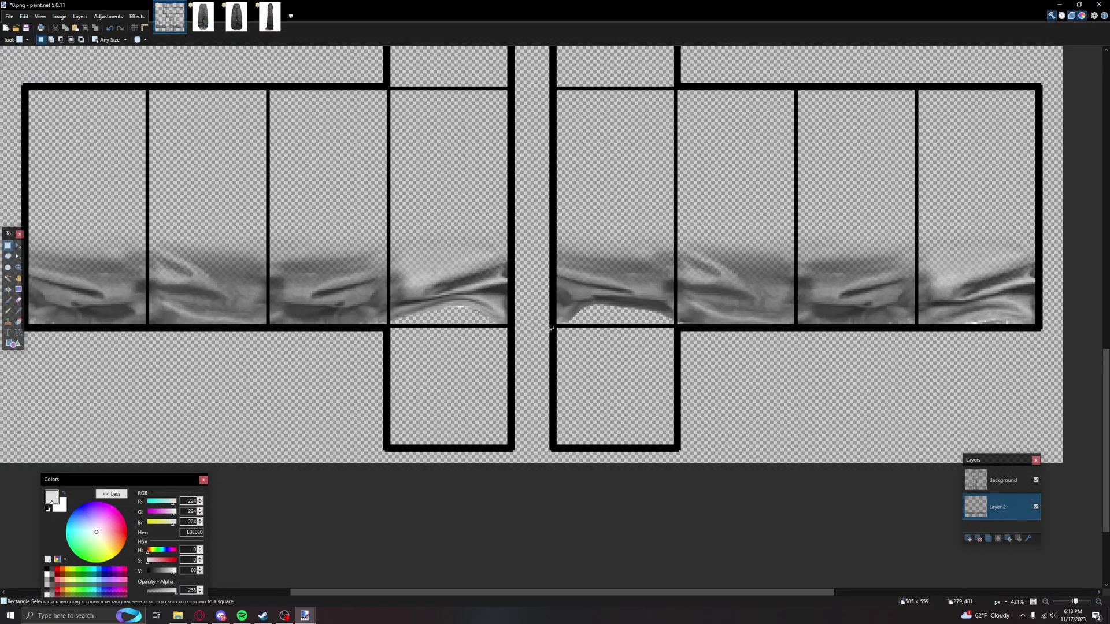
Copy the whole Layer 2 shading and place it as a new layer over the jeans in 46.hard to love me.png.
{"action": "scroll", "coordinate": [464, 318], "scroll_direction": "down", "scroll_amount": 4}
{"action": "scroll", "coordinate": [123, 278], "scroll_direction": "up", "scroll_amount": 5}
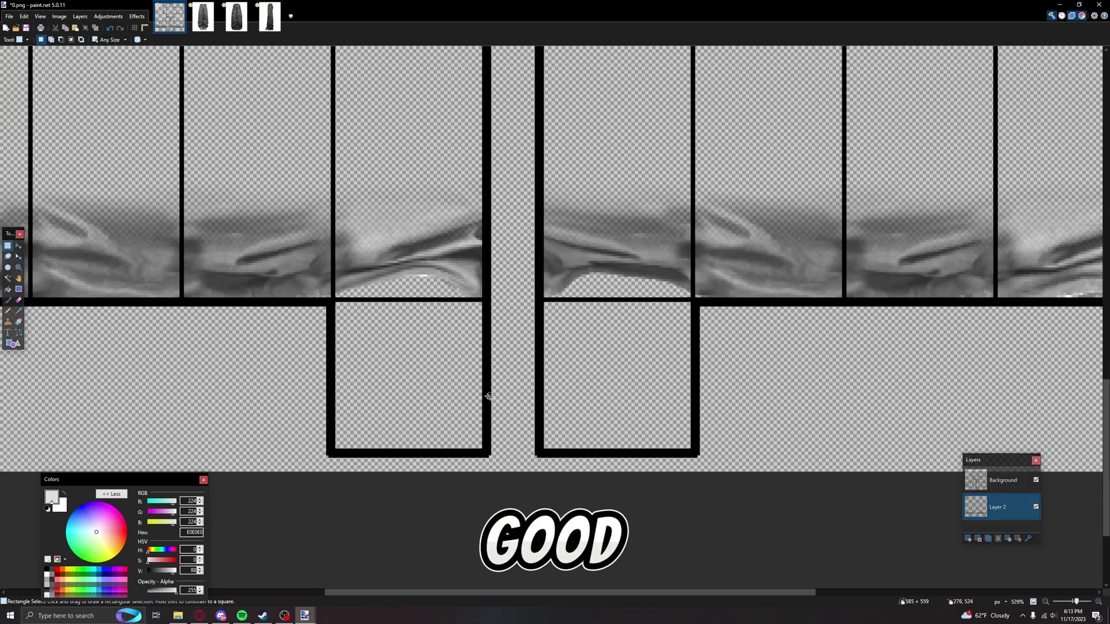
{"action": "scroll", "coordinate": [562, 401], "scroll_direction": "down", "scroll_amount": 4}
{"action": "scroll", "coordinate": [562, 400], "scroll_direction": "down", "scroll_amount": 1}
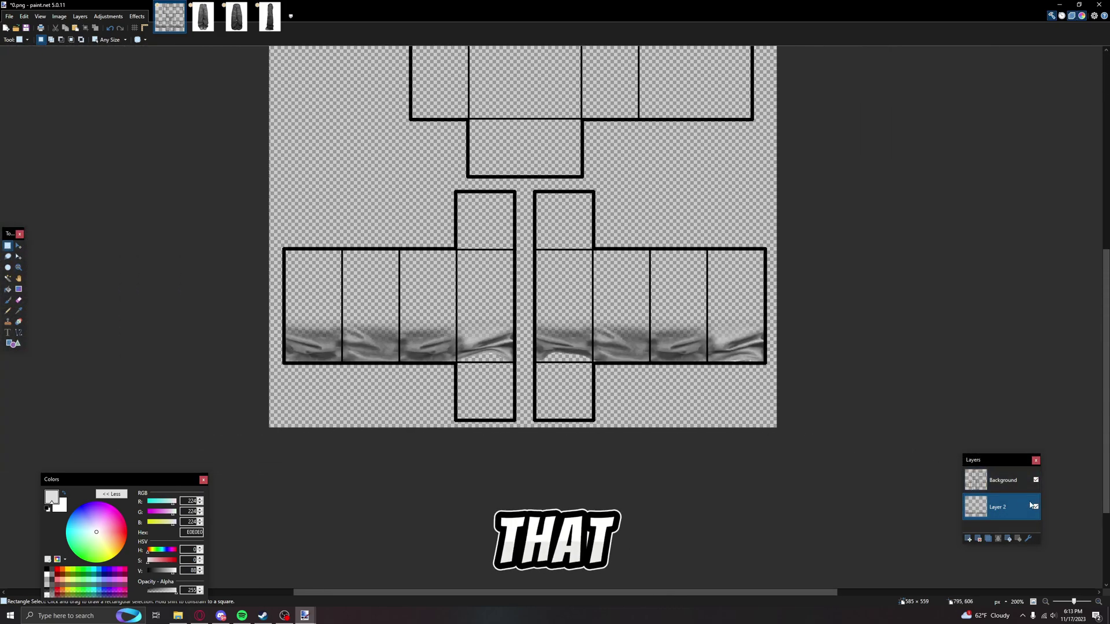
{"action": "key", "text": "ctrl+a"}
{"action": "left_click", "coordinate": [25, 28]}
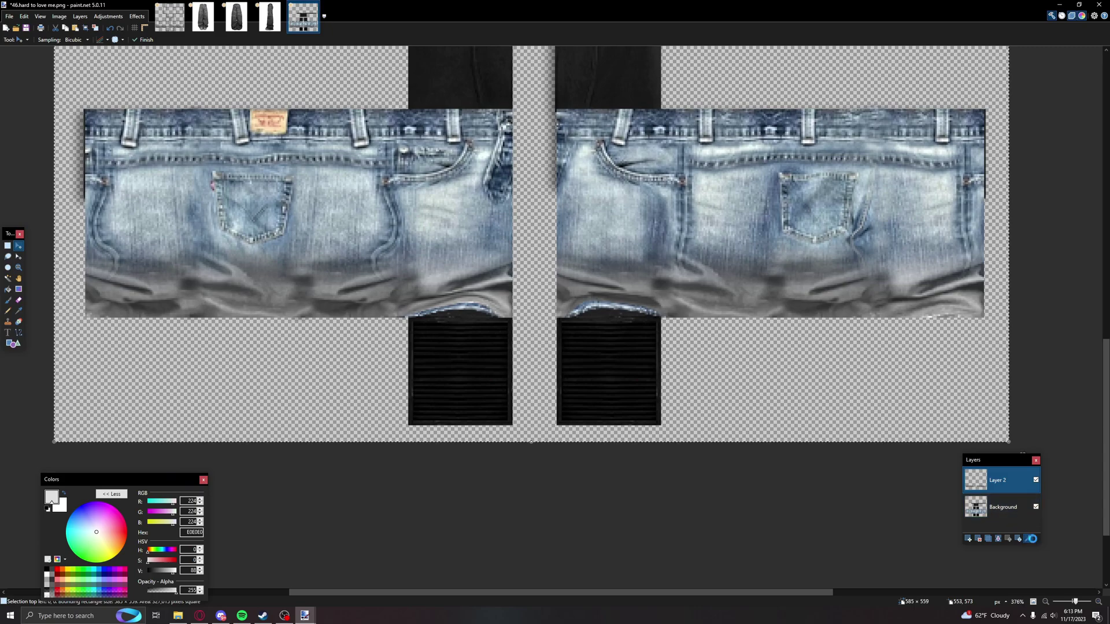
Set the blend mode of the shading layer above the jeans to Overlay.
{"action": "left_click", "coordinate": [1029, 539]}
{"action": "left_click", "coordinate": [543, 317]}
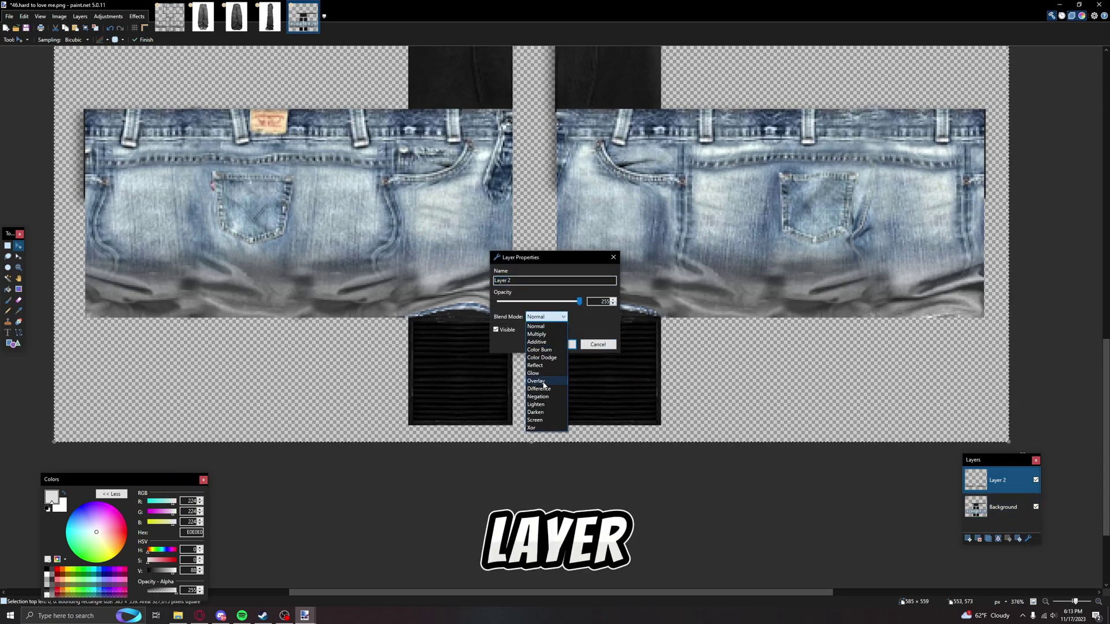
{"action": "left_click", "coordinate": [551, 364]}
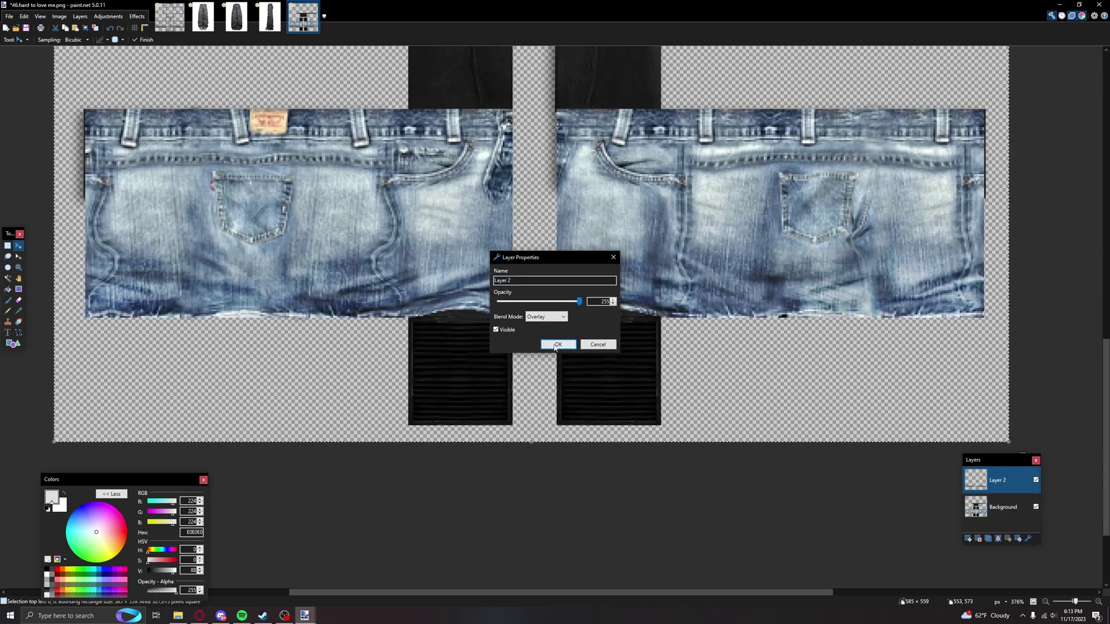
{"action": "left_click", "coordinate": [558, 344]}
Compare the jeans with and without the shading by switching Layer 2's visibility on and off repeatedly.
{"action": "scroll", "coordinate": [545, 349], "scroll_direction": "down", "scroll_amount": 3, "text": "ctrl"}
{"action": "scroll", "coordinate": [466, 353], "scroll_direction": "up", "scroll_amount": 2}
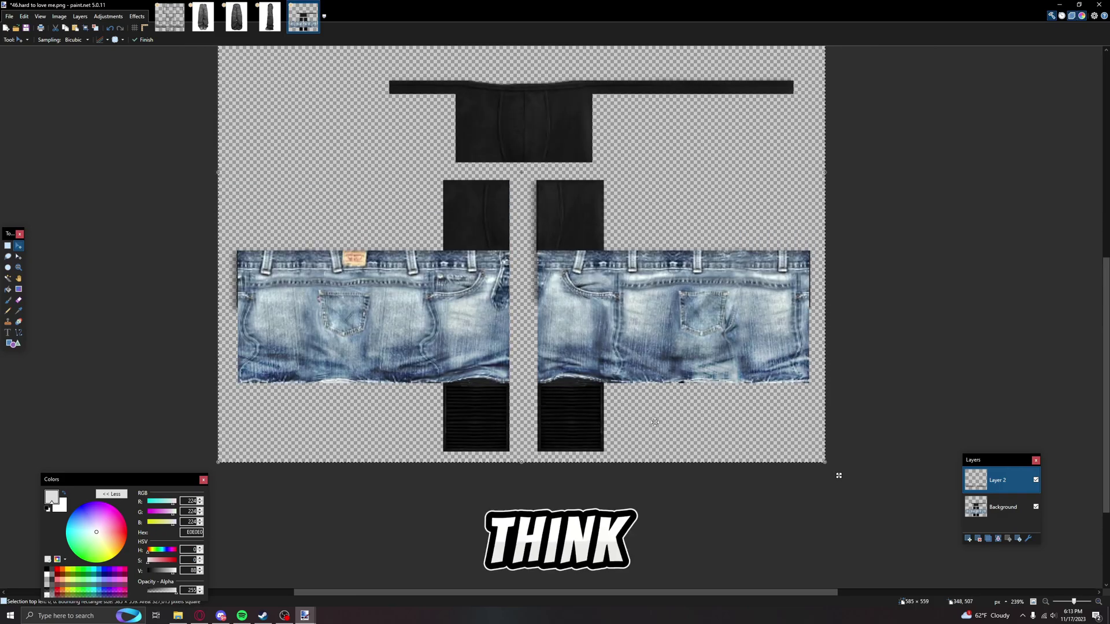
{"action": "left_click", "coordinate": [1037, 482]}
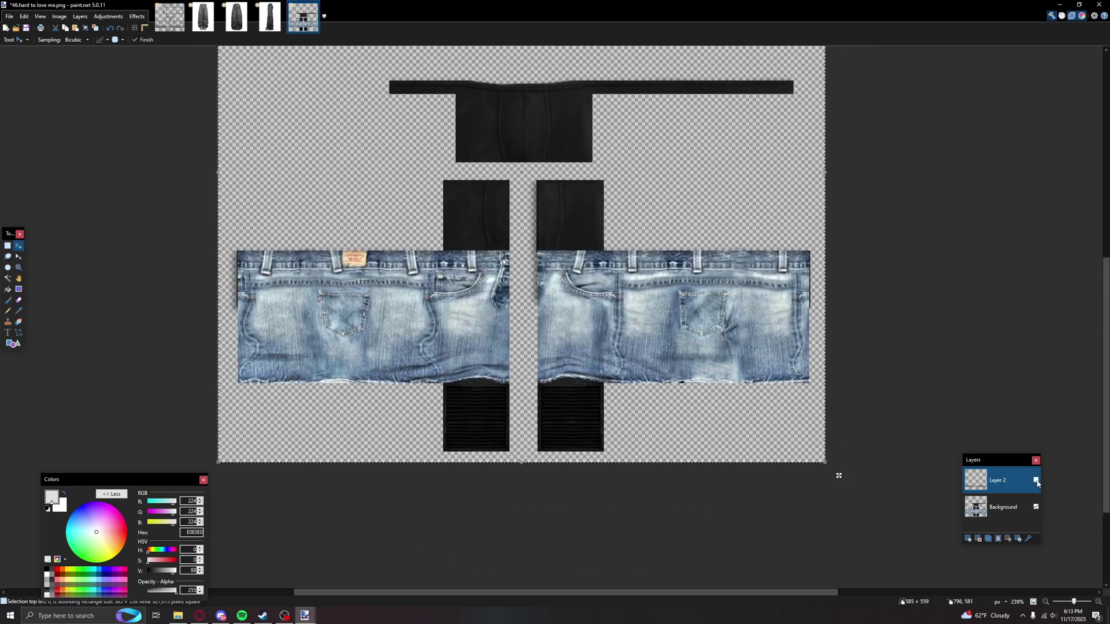
{"action": "left_click", "coordinate": [1037, 482]}
{"action": "left_click", "coordinate": [1037, 482]}
{"action": "left_click", "coordinate": [1036, 480]}
{"action": "left_click", "coordinate": [1036, 480]}
{"action": "left_click", "coordinate": [1037, 481]}
{"action": "left_click", "coordinate": [1036, 481]}
{"action": "scroll", "coordinate": [636, 429], "scroll_direction": "down", "scroll_amount": 4}
{"action": "scroll", "coordinate": [647, 423], "scroll_direction": "up", "scroll_amount": 2}
{"action": "left_click_drag", "start_coordinate": [648, 422], "coordinate": [661, 418]}
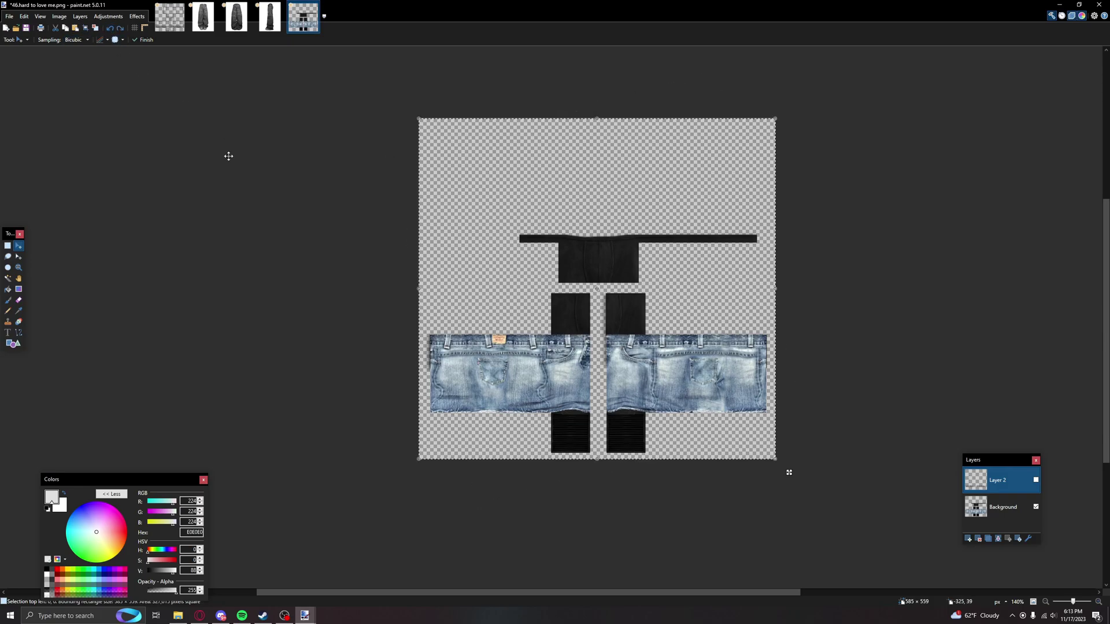
Drop the full-canvas selection and look over the jeans texture with the shading layer hidden.
{"action": "left_click", "coordinate": [9, 247]}
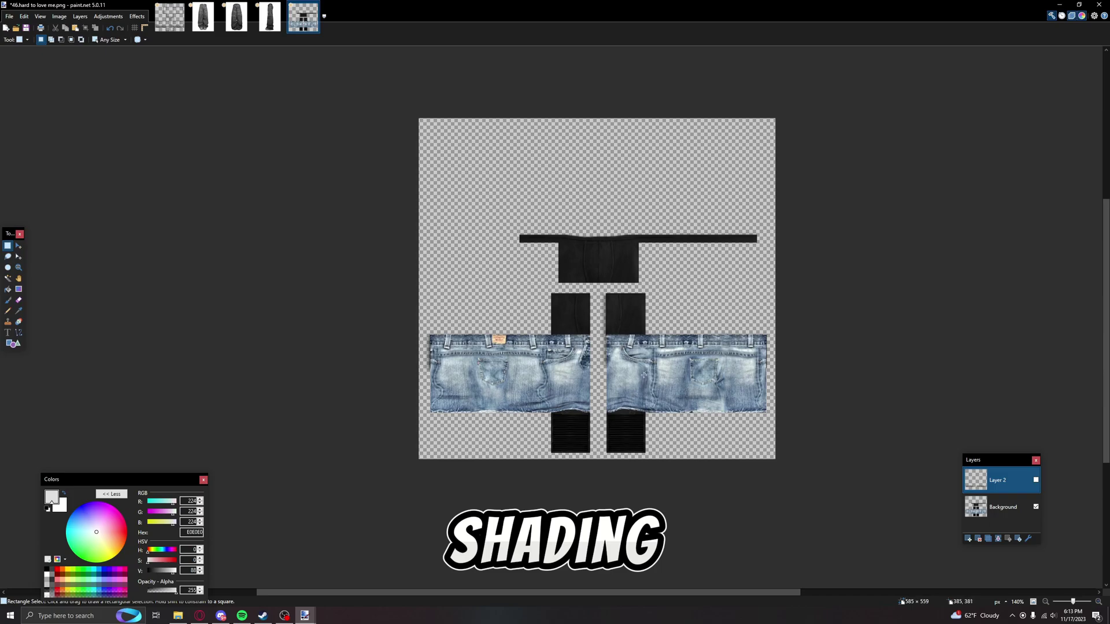
{"action": "scroll", "coordinate": [619, 376], "scroll_direction": "down", "scroll_amount": 2}
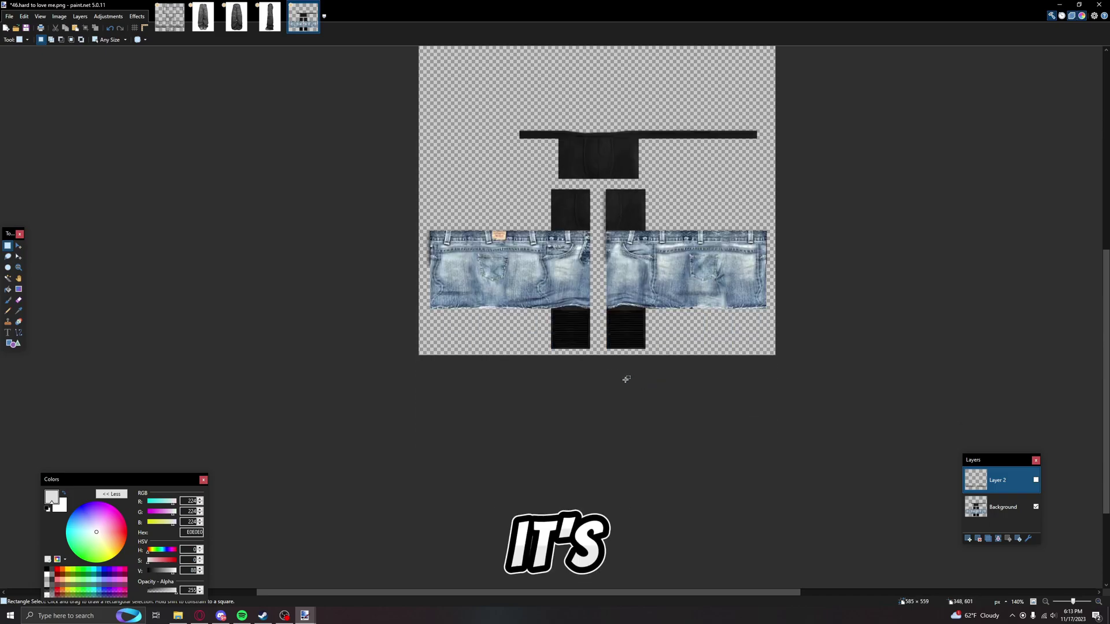
{"action": "scroll", "coordinate": [575, 377], "scroll_direction": "up", "scroll_amount": 2}
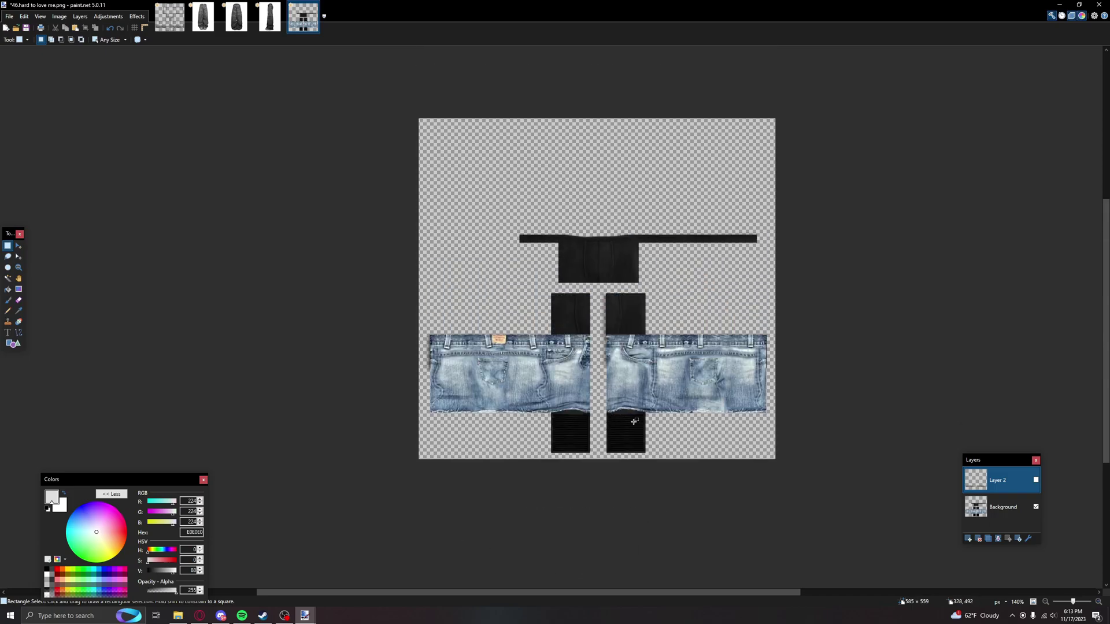
{"action": "scroll", "coordinate": [638, 452], "scroll_direction": "up", "scroll_amount": 5}
{"action": "scroll", "coordinate": [638, 451], "scroll_direction": "down", "scroll_amount": 5}
{"action": "scroll", "coordinate": [544, 393], "scroll_direction": "up", "scroll_amount": 3}
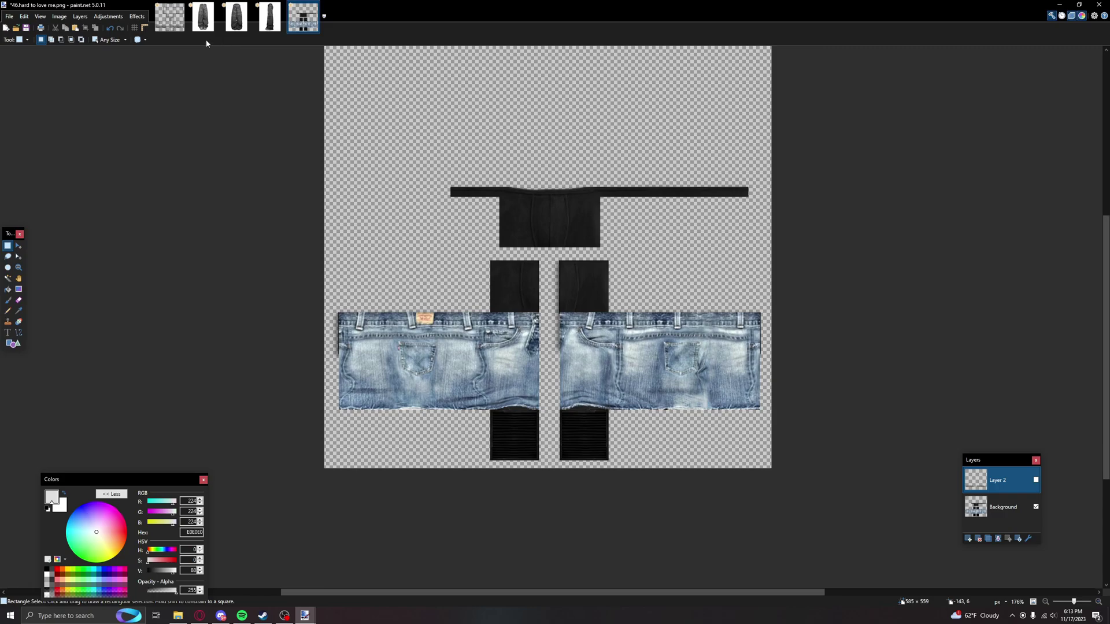
Return to the clothing template image 0.png and examine the finished shading on both legs.
{"action": "left_click", "coordinate": [169, 17]}
{"action": "left_click", "coordinate": [815, 315]}
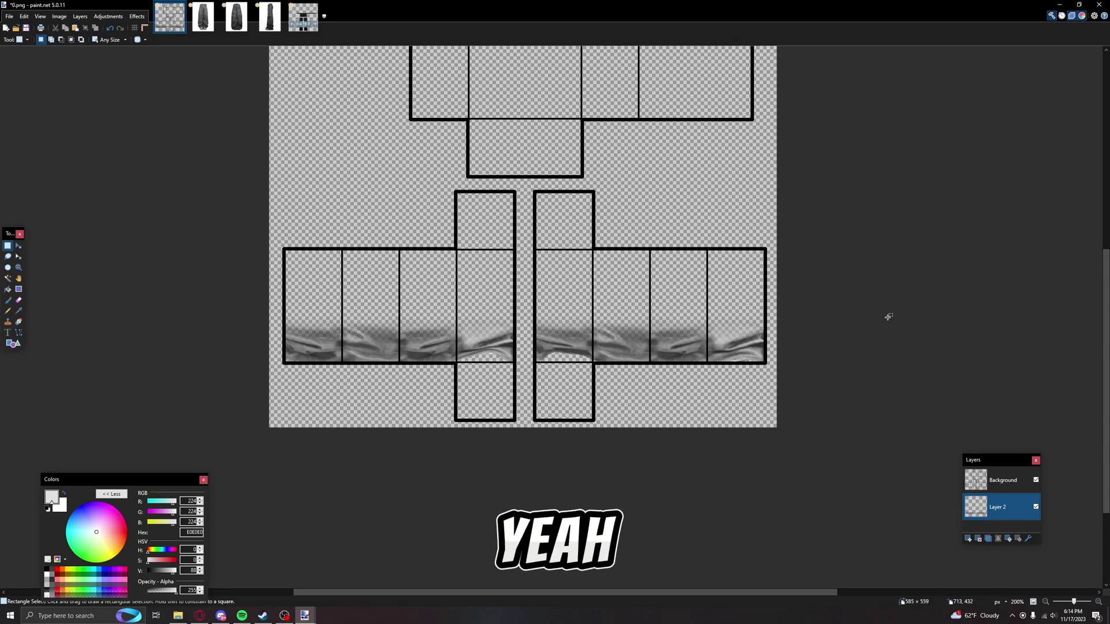
{"action": "scroll", "coordinate": [508, 353], "scroll_direction": "up", "scroll_amount": 5}
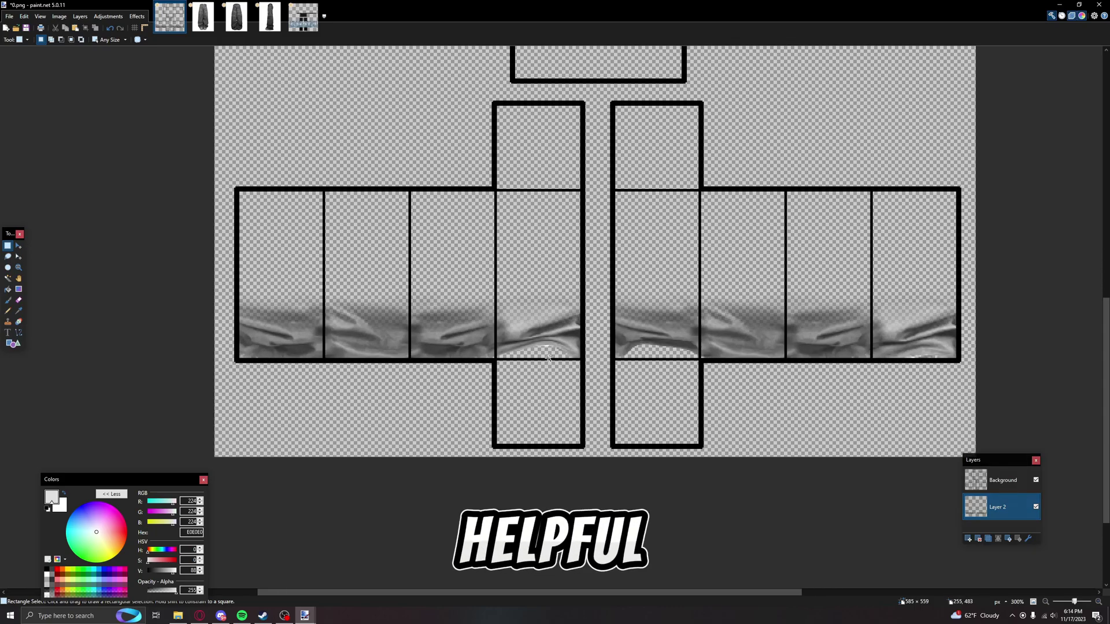
{"action": "scroll", "coordinate": [513, 353], "scroll_direction": "down", "scroll_amount": 2}
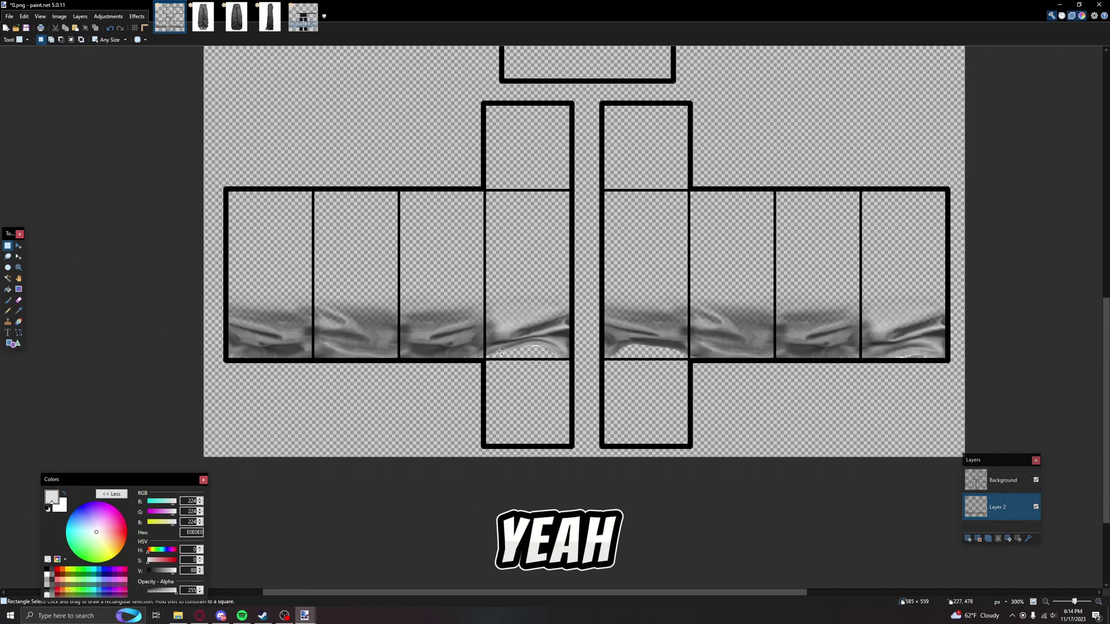